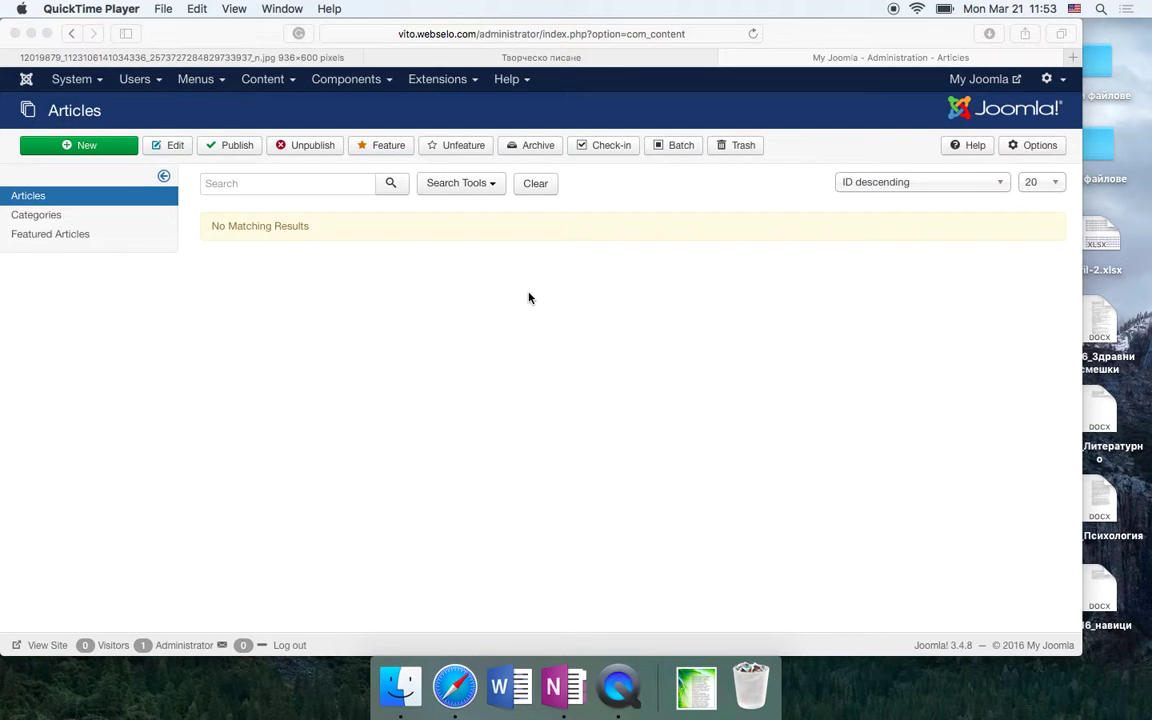
Open getk2.org in a new browser tab and download the K2 extension package
click(647, 269)
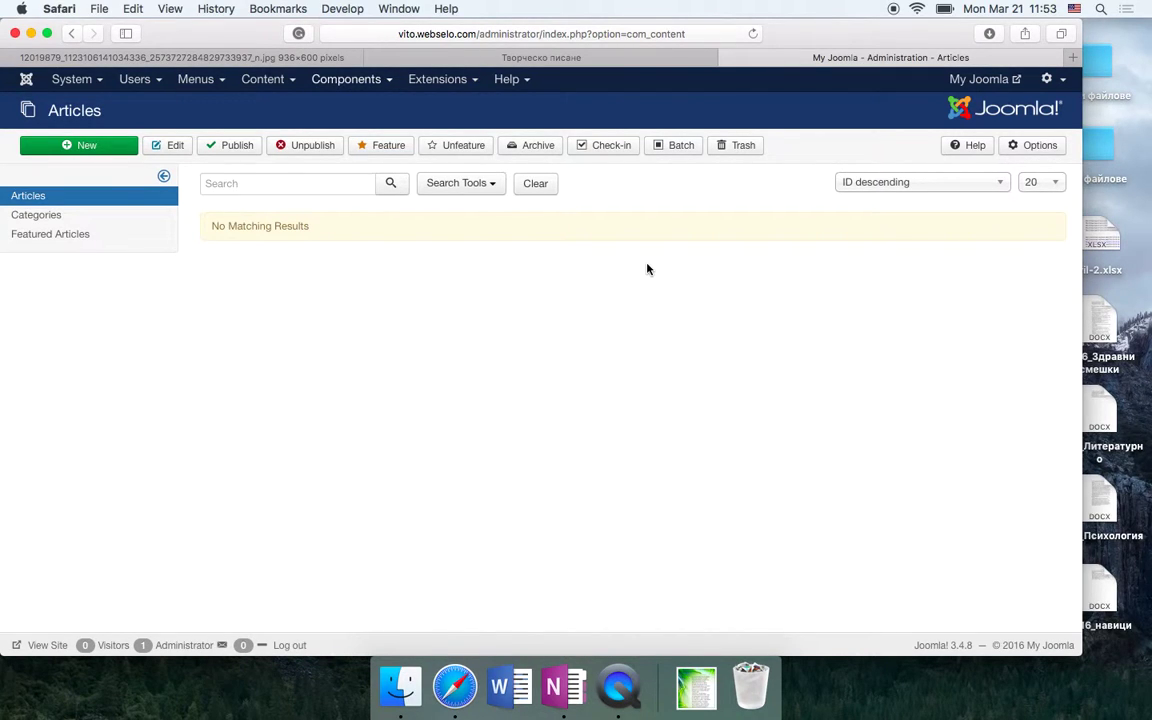
key(super+t)
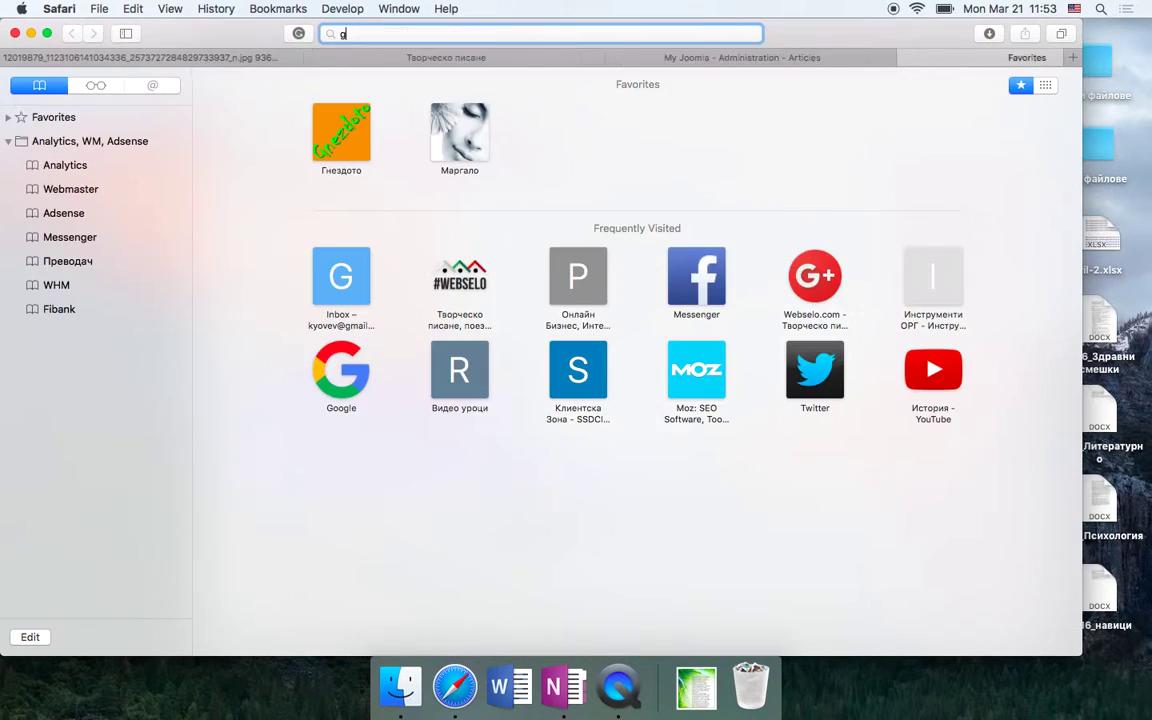
text(getk2.org)
key(Return)
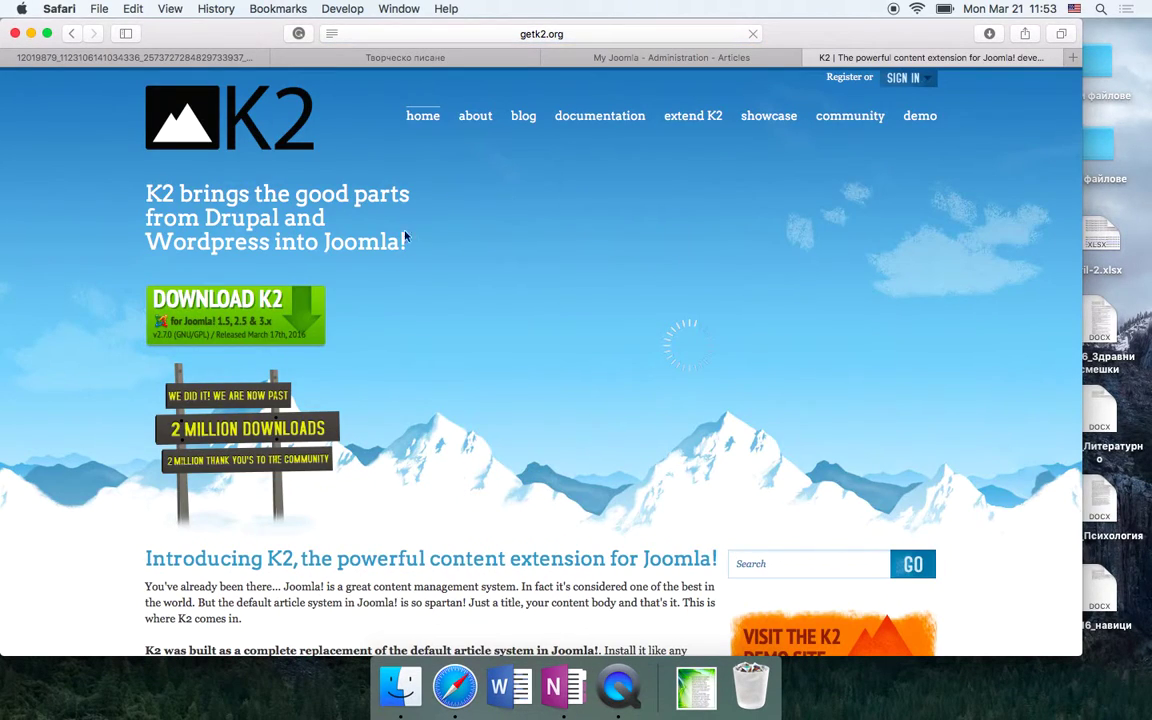
click(261, 318)
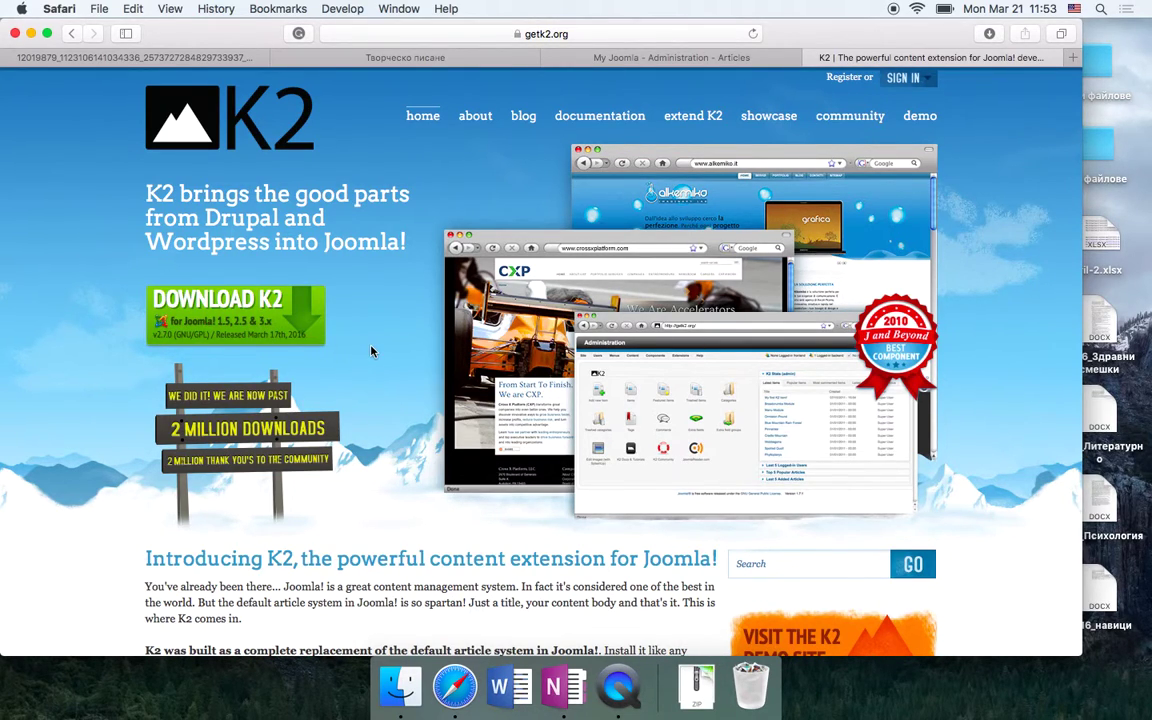
Upload and install the K2_v2.7.0.zip extension package in the Joomla administration, and review the installation status
click(626, 62)
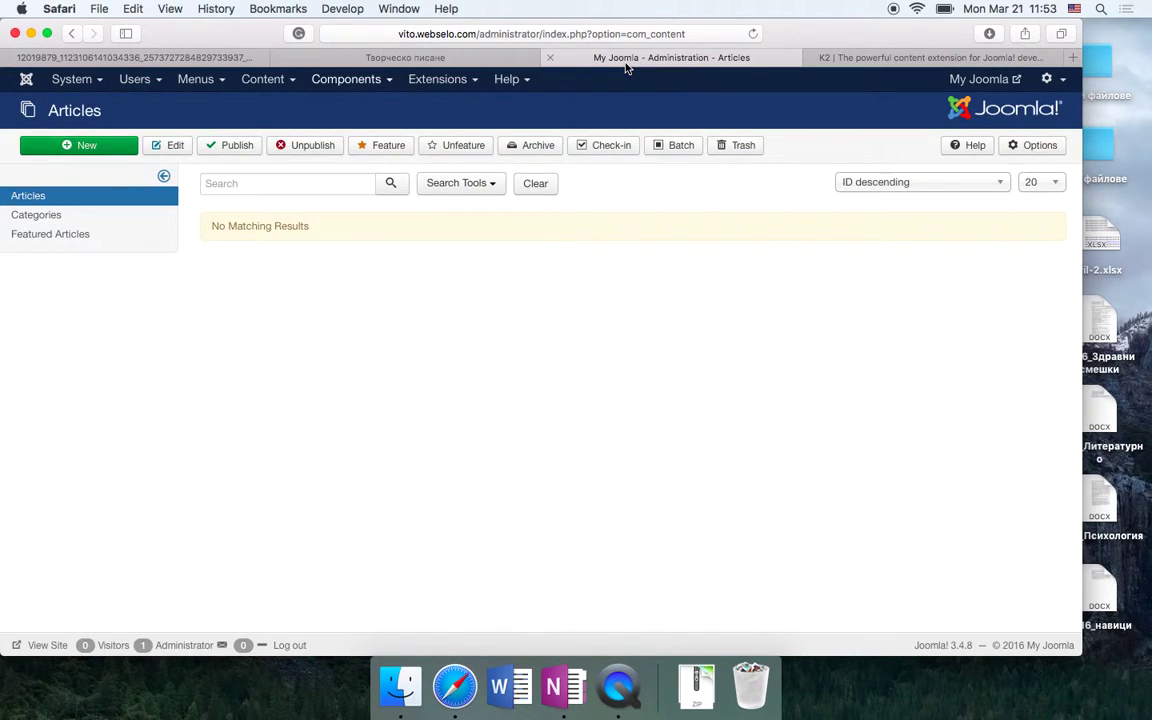
click(437, 79)
click(441, 106)
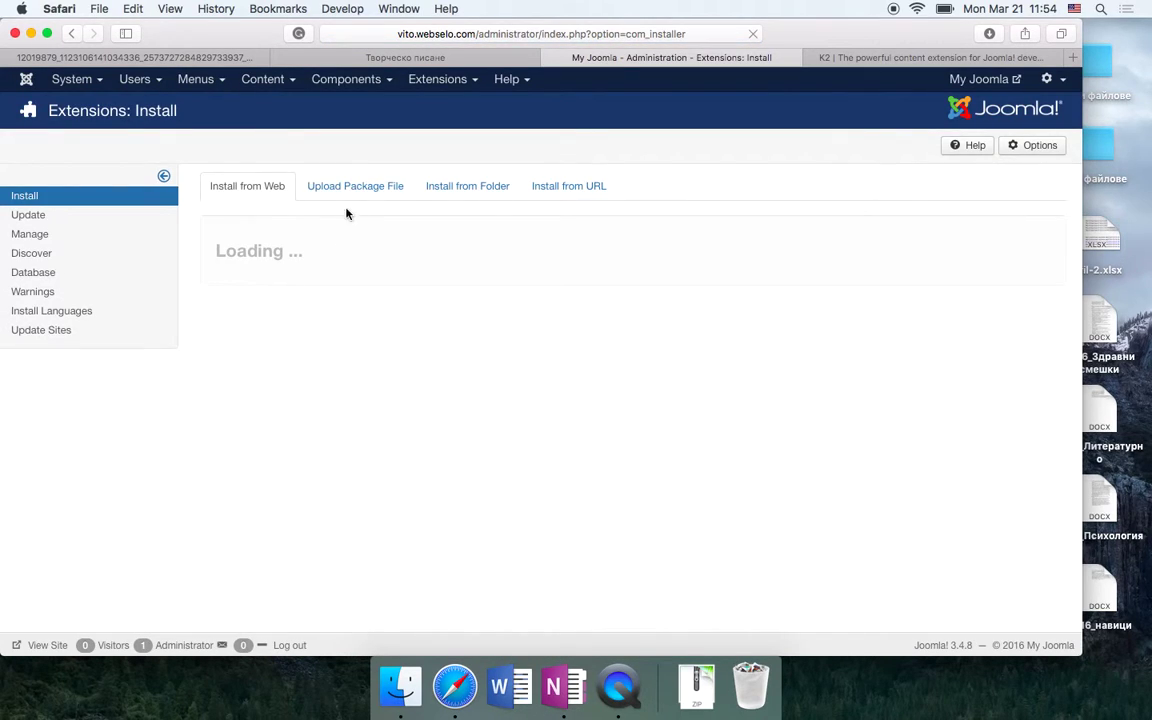
click(349, 188)
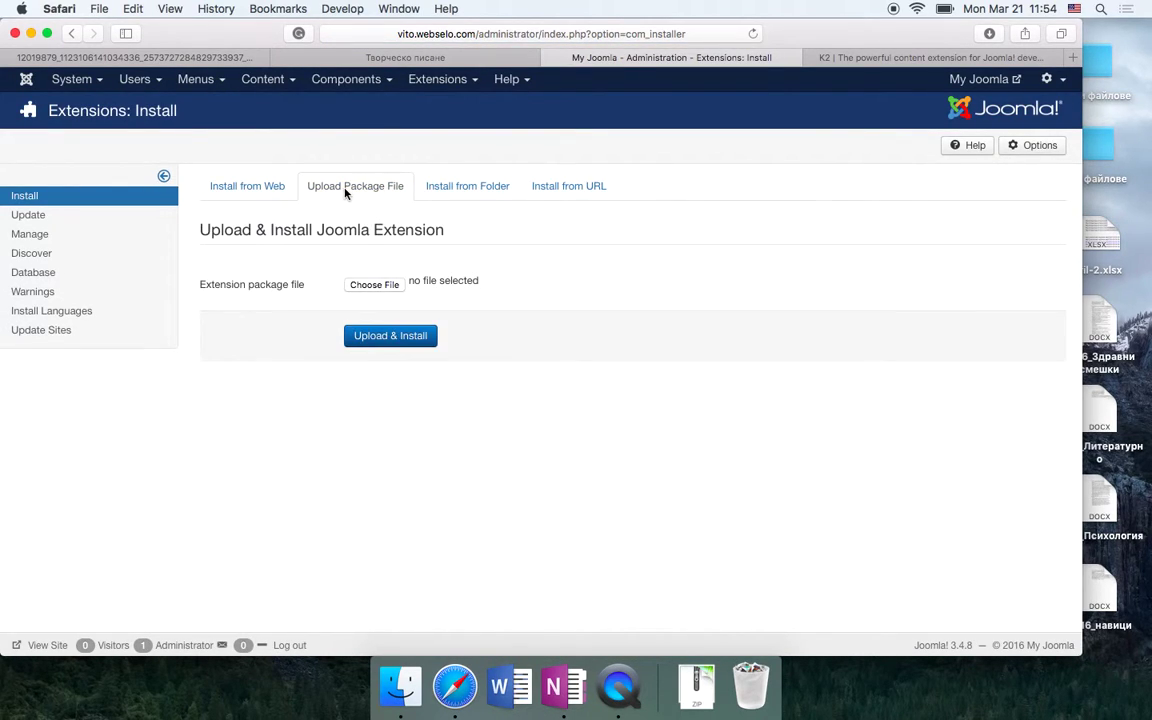
click(372, 288)
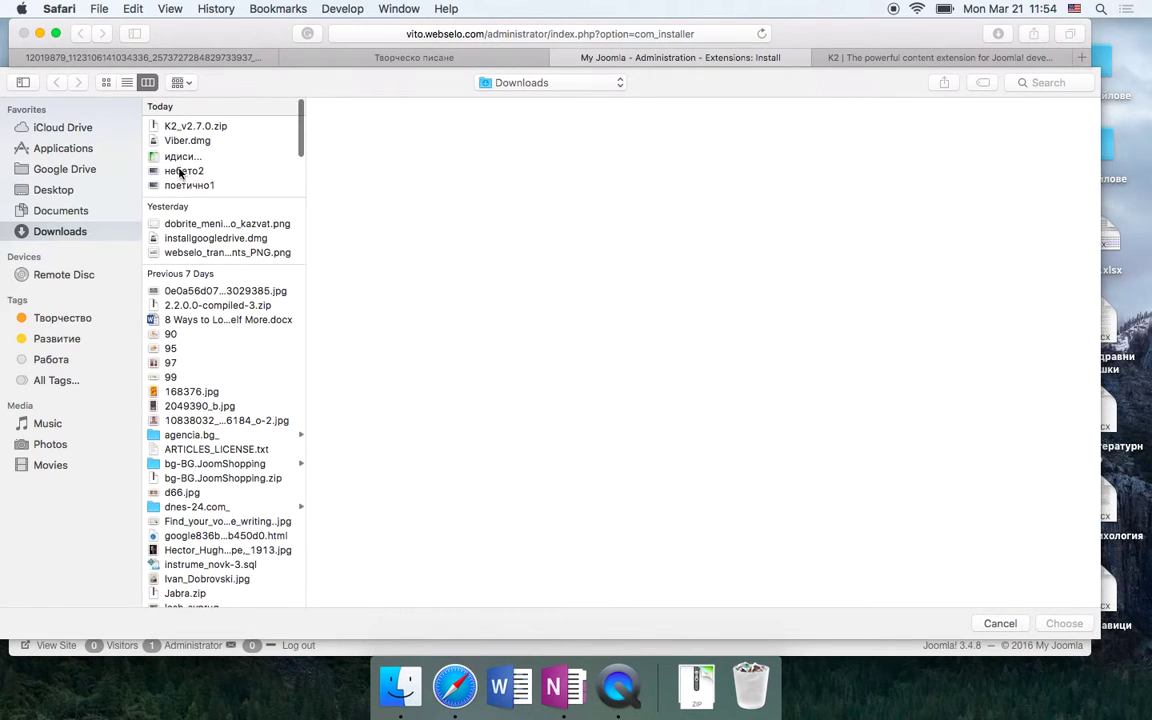
double_click(249, 128)
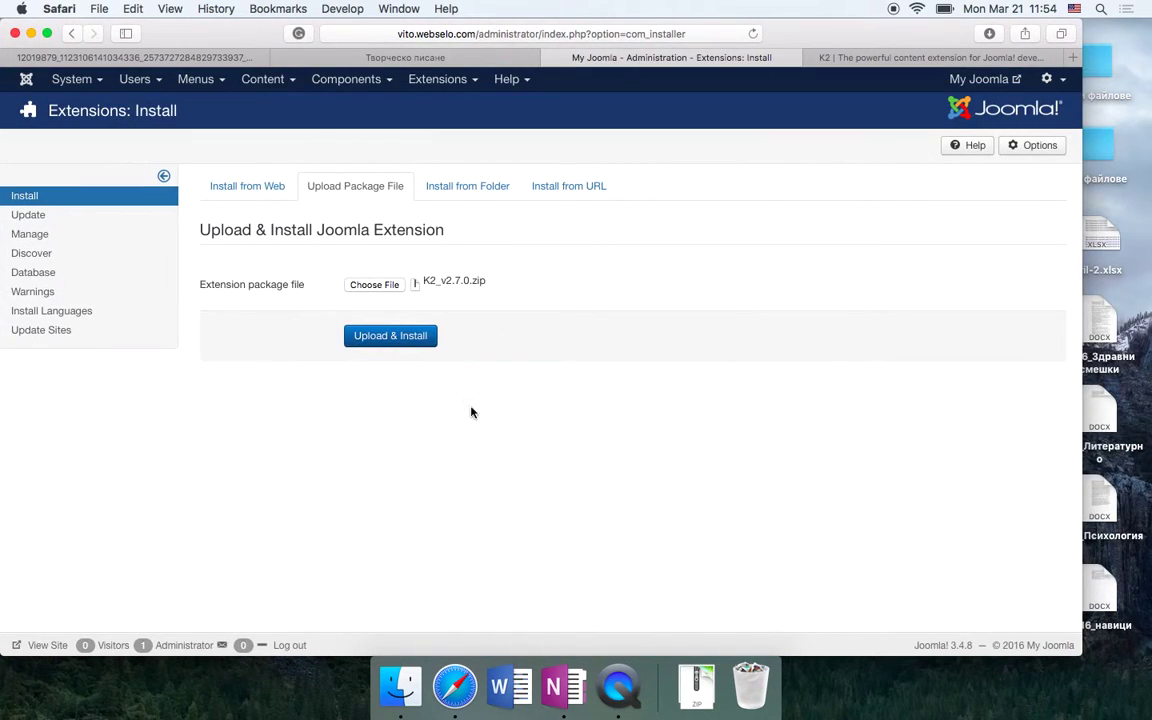
click(417, 340)
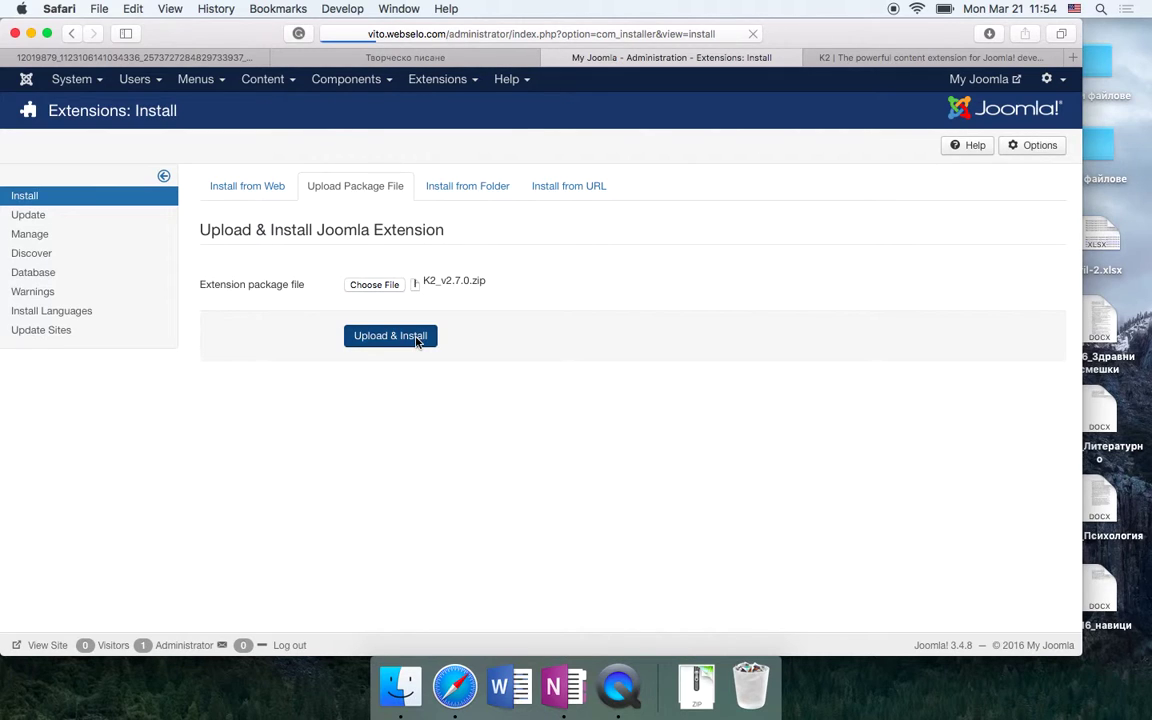
scroll(417, 342, down, 5)
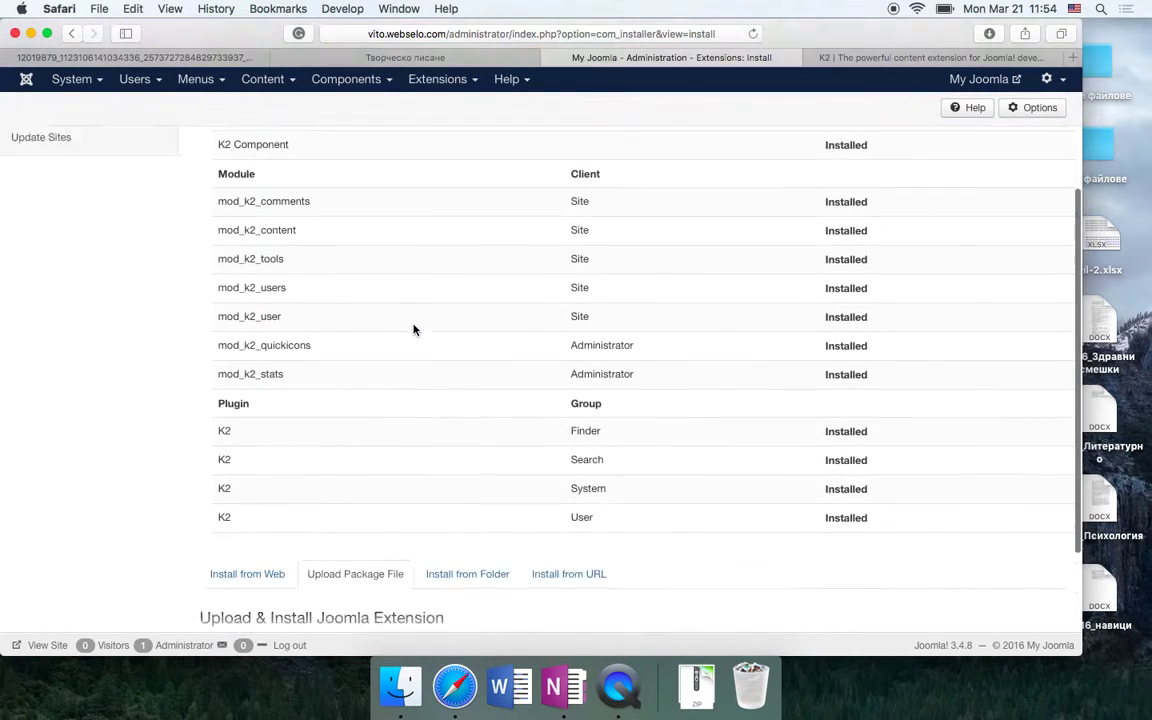
scroll(405, 300, up, 5)
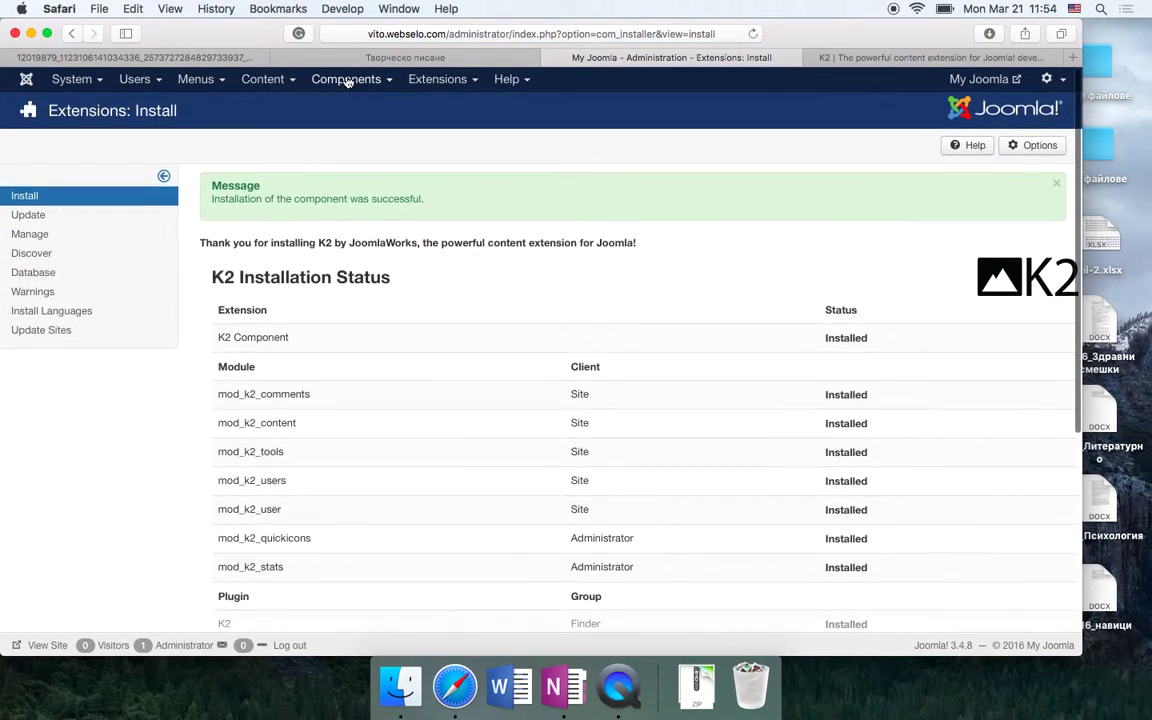
Open the K2 component and look through its categories, tags and items lists
click(348, 83)
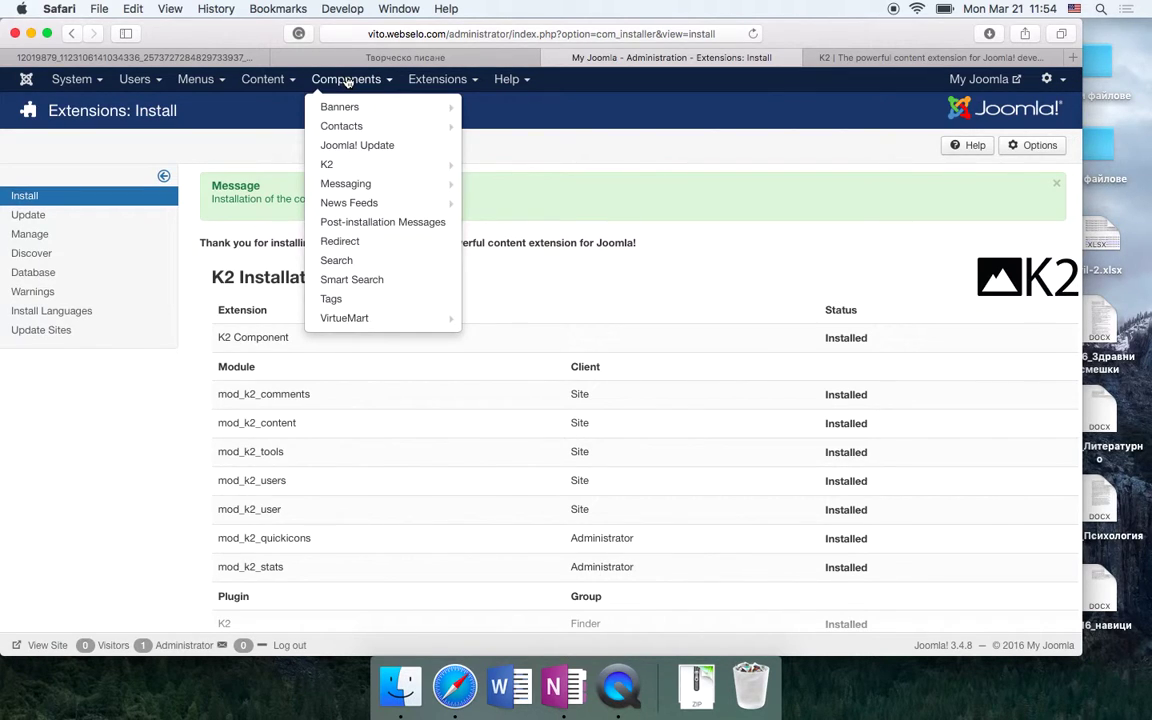
click(369, 163)
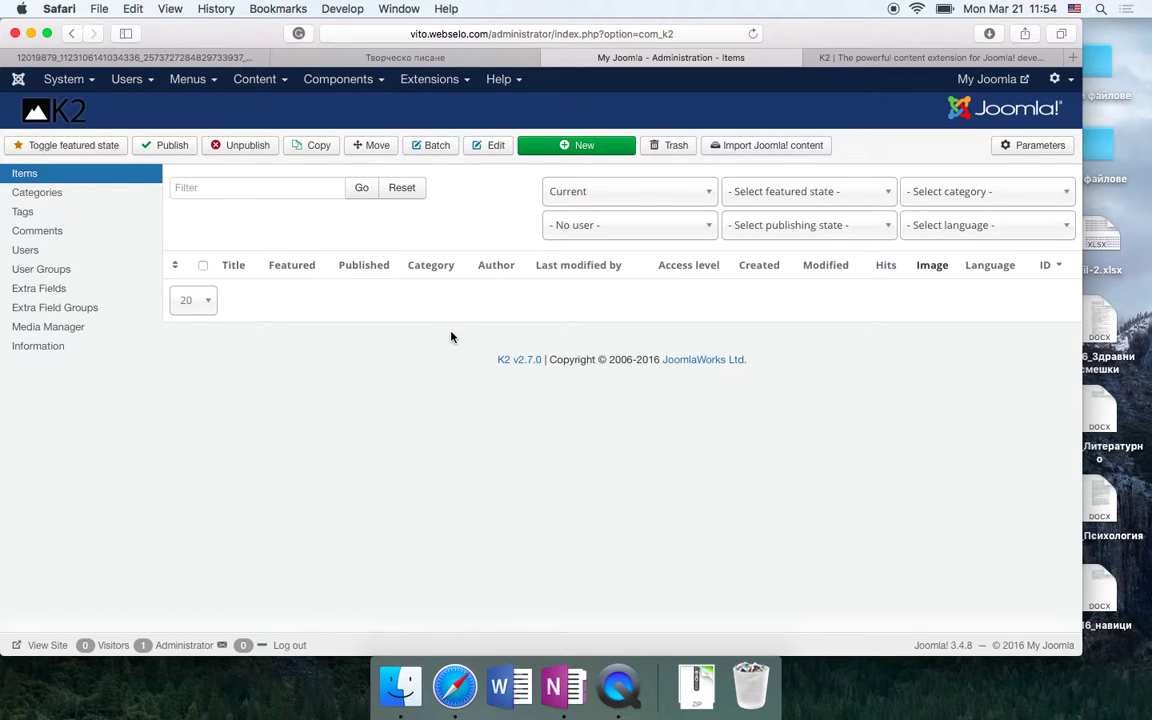
click(34, 191)
click(27, 205)
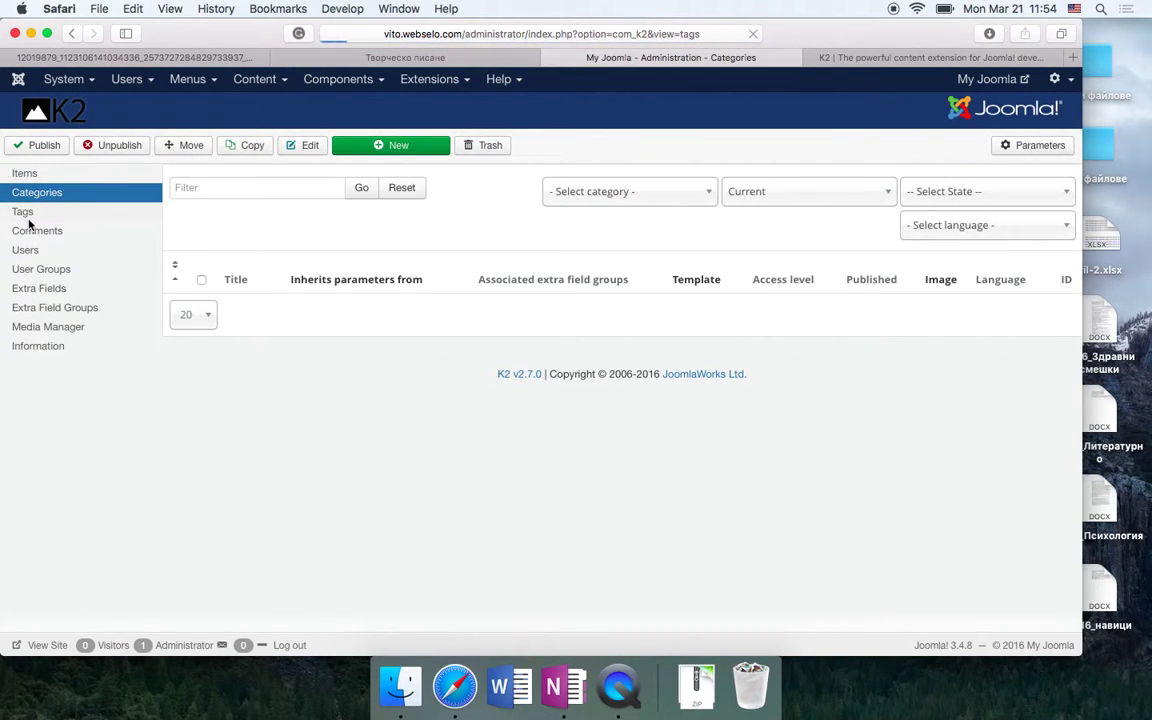
click(58, 176)
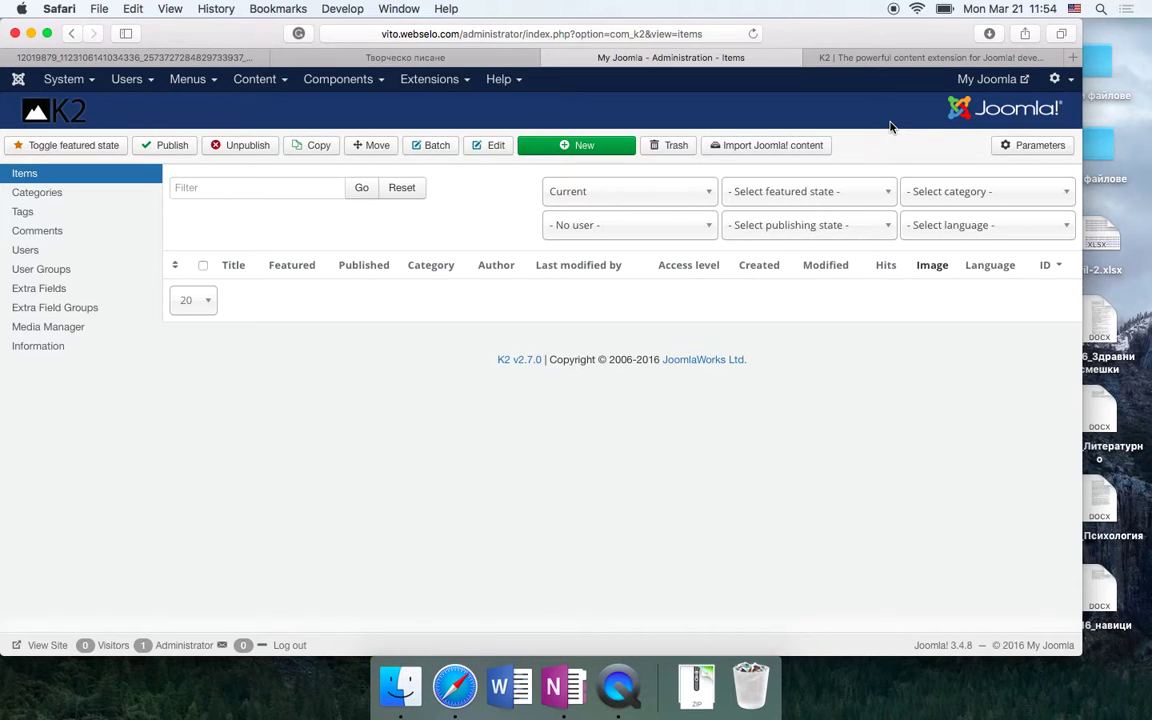
Search the web for "simple image gallery" in a new browser tab and open the JoomlaWorks page of the free plugin
key(super+t)
text(simple image ga)
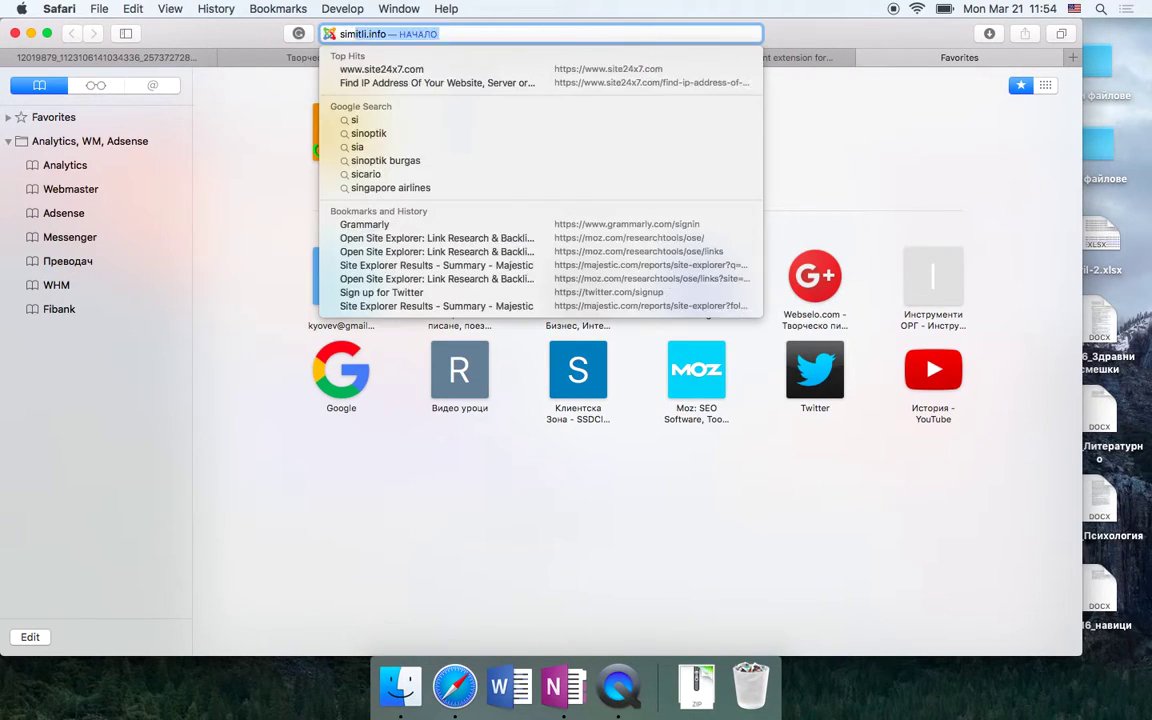
text(lle)
key(Down)
key(Return)
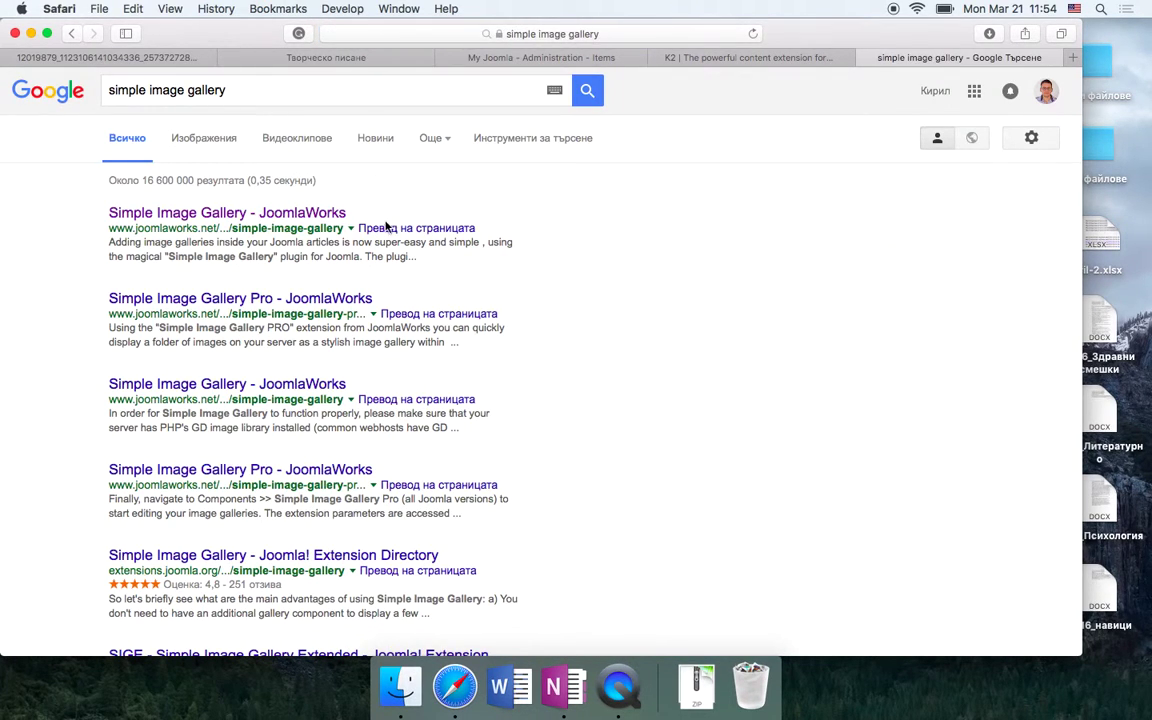
click(316, 213)
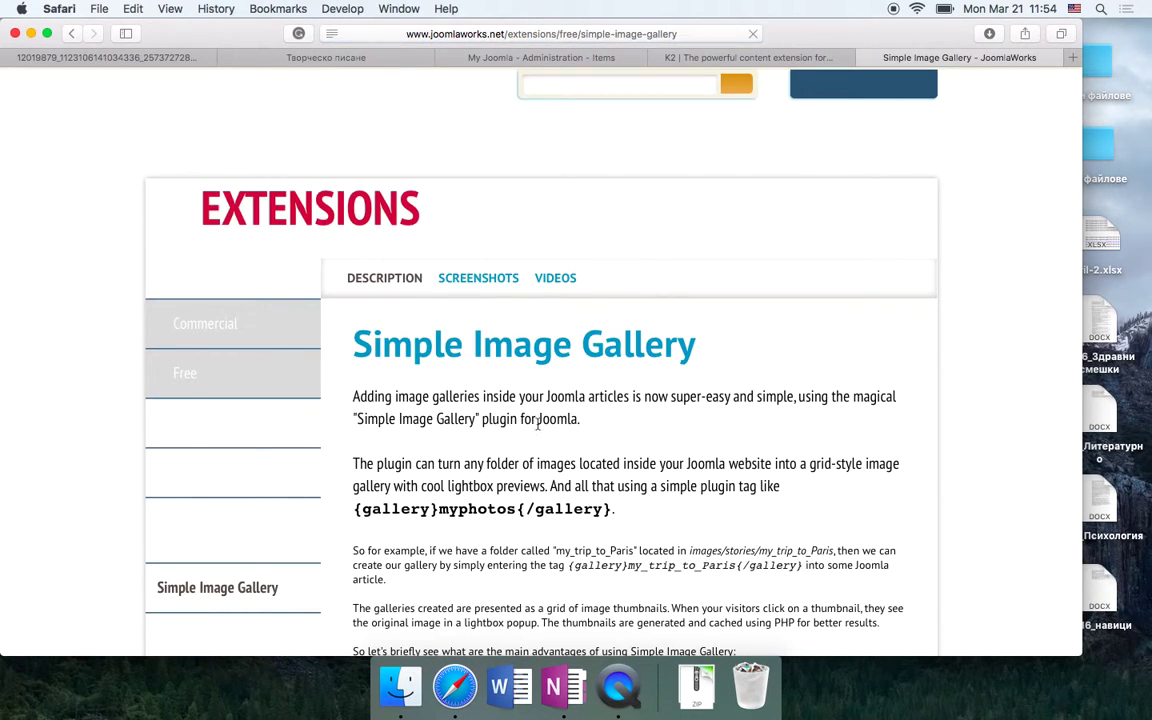
Review the plugin description and download Simple Image Gallery v3.0.1 for Joomla 3.x
scroll(495, 395, down, 5)
scroll(548, 437, down, 10)
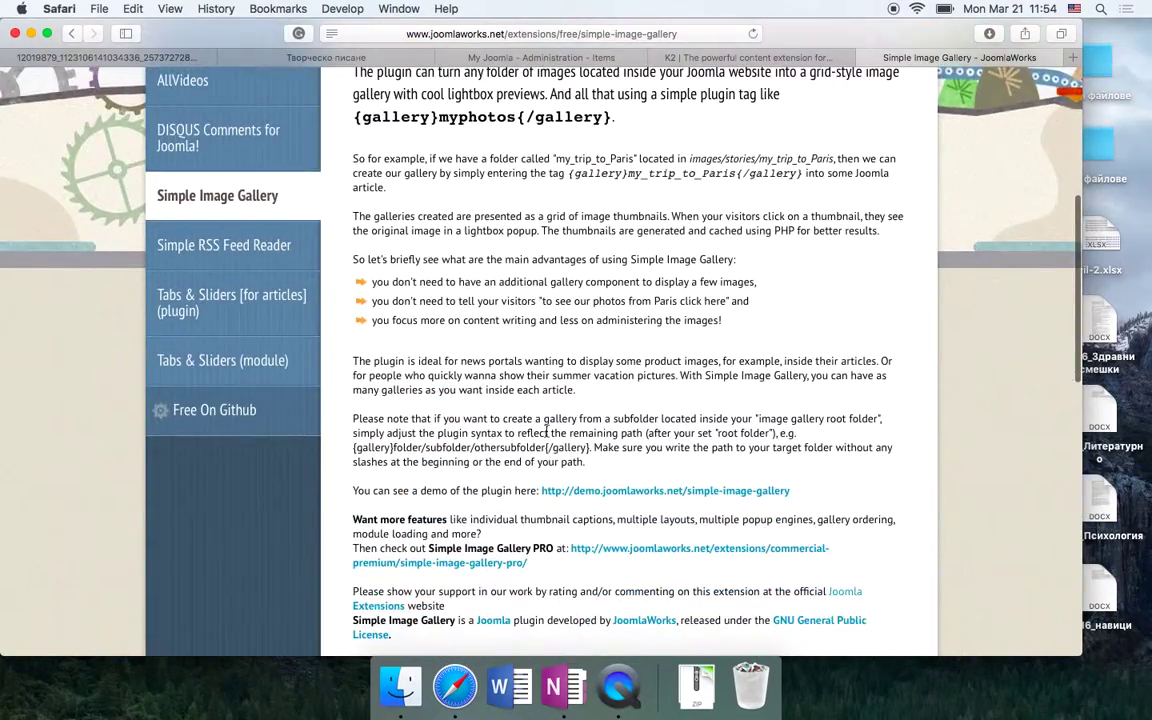
scroll(601, 291, up, 15)
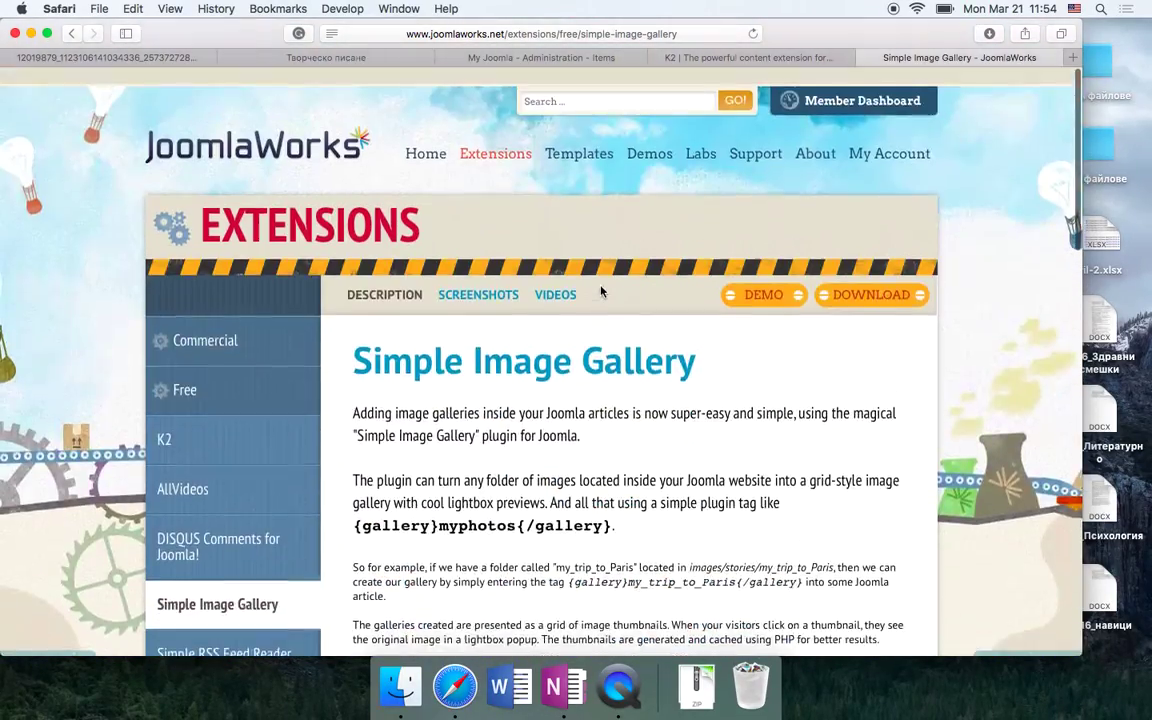
click(872, 277)
scroll(881, 283, down, 8)
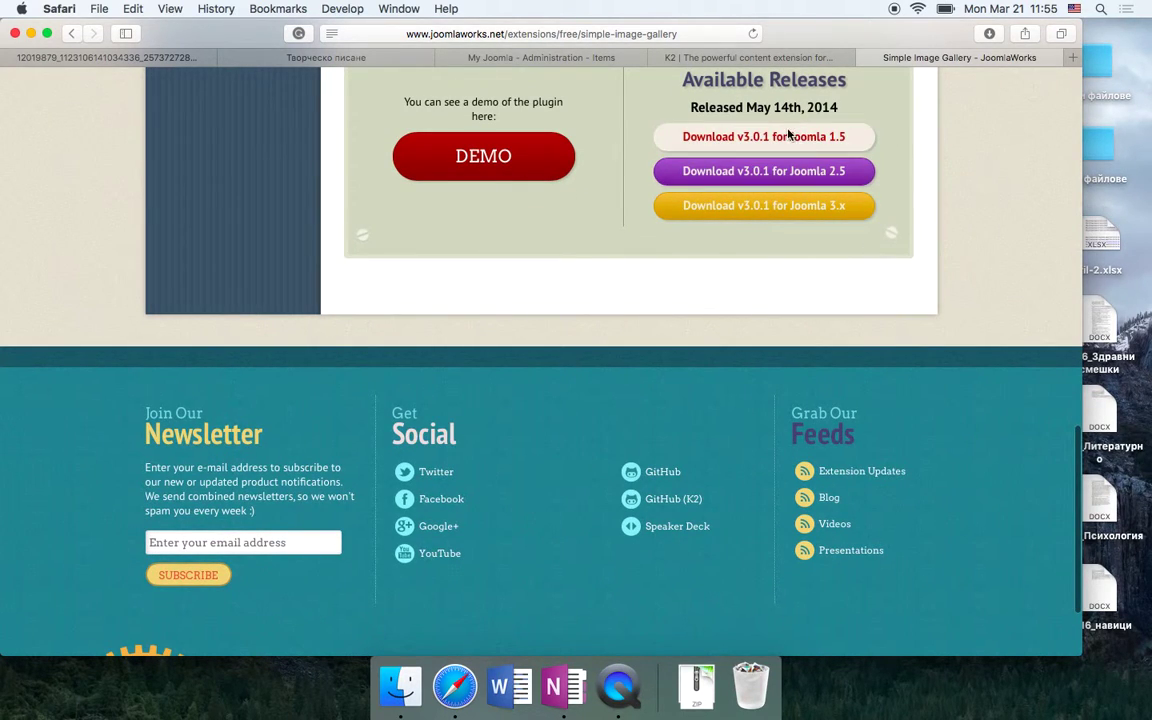
click(741, 208)
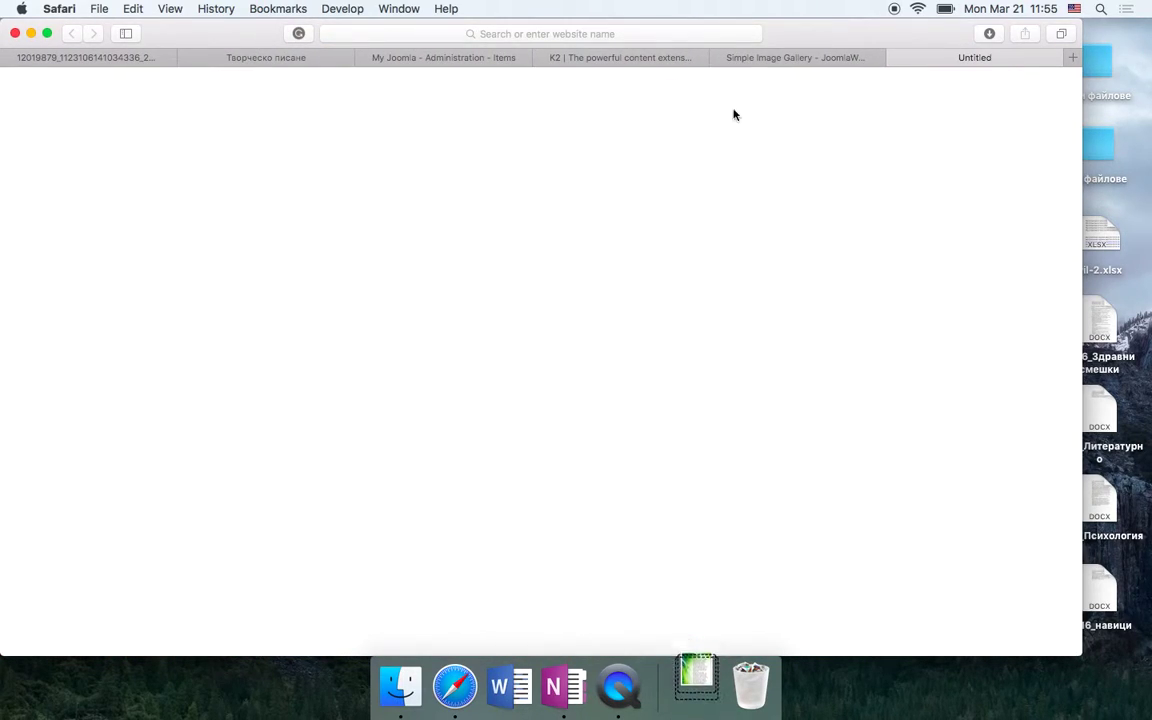
Upload and install the plg_jw_sig-v3.0.1_j1.5-3.x-2.zip package in the Joomla administration, and review the plugin's installation page
click(609, 58)
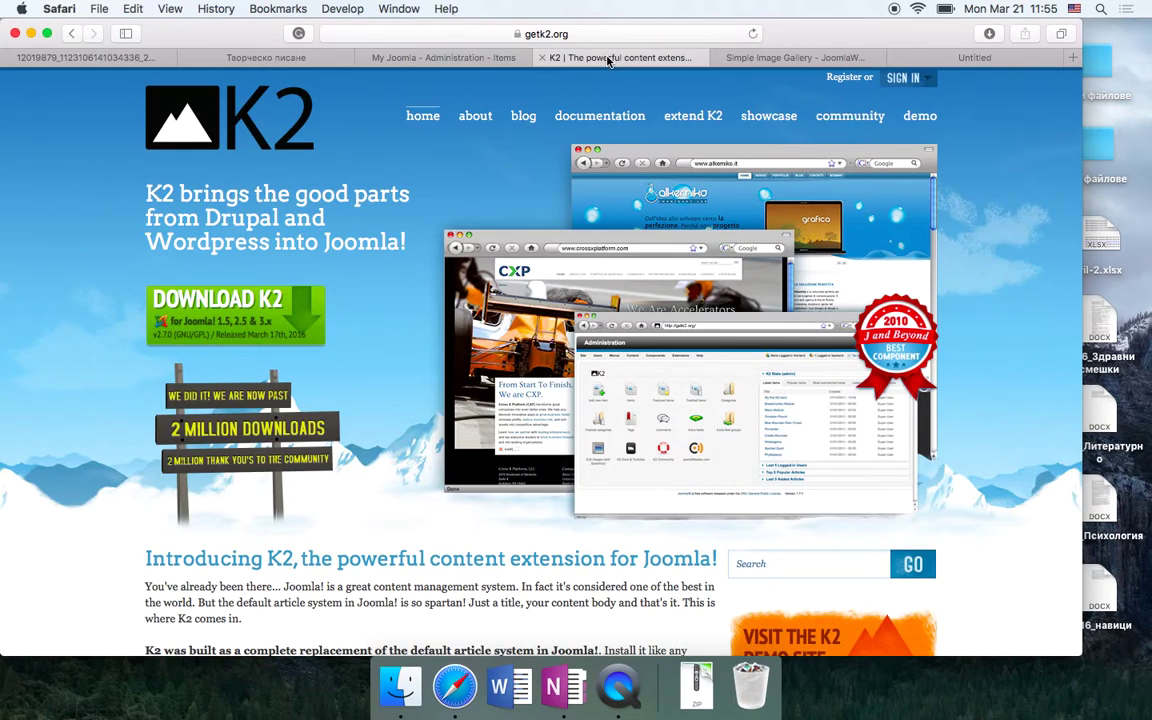
click(427, 60)
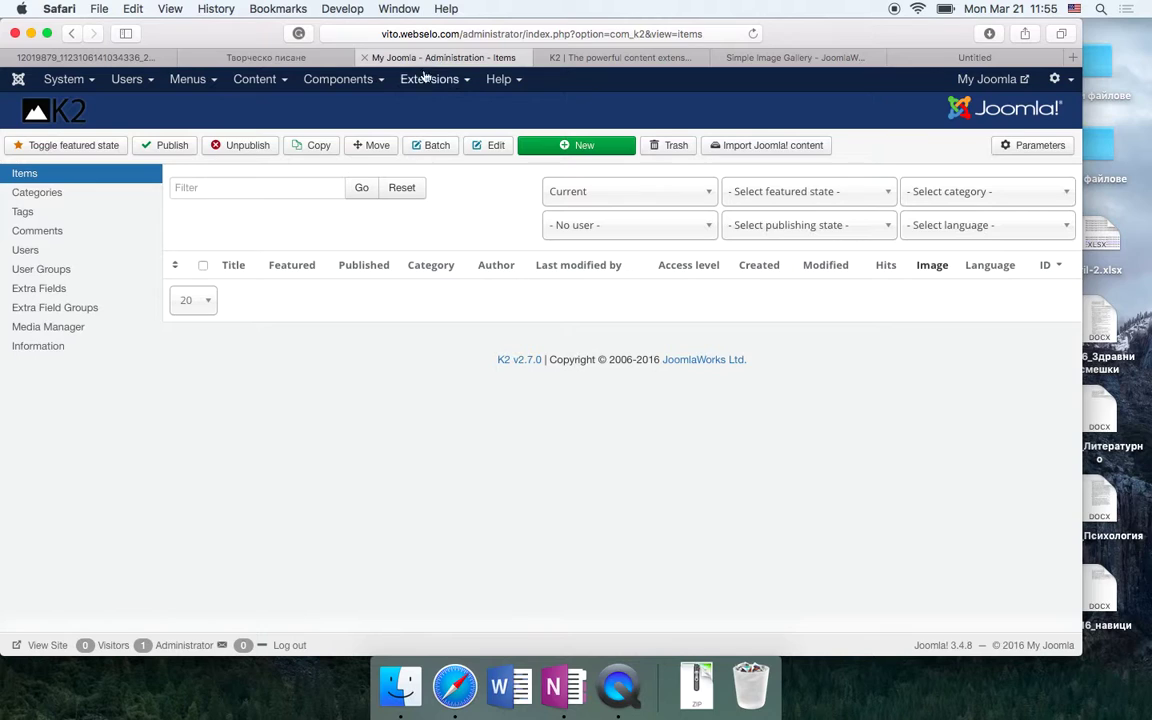
click(423, 82)
click(427, 107)
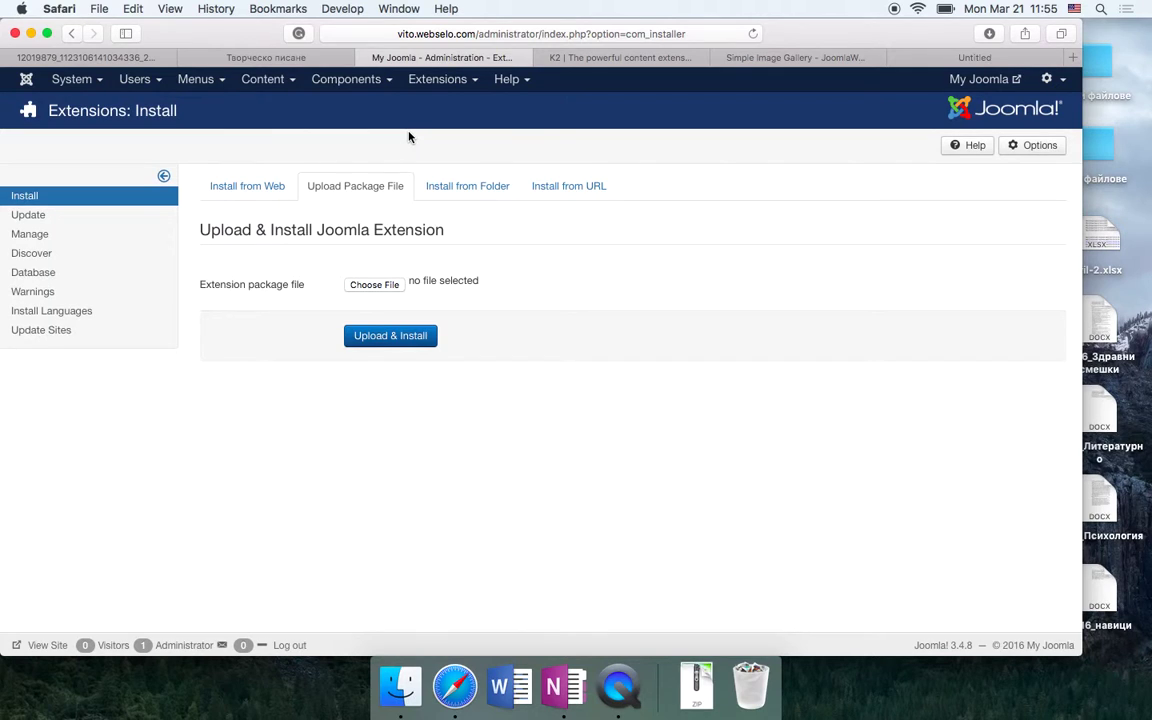
click(375, 286)
scroll(263, 208, up, 2)
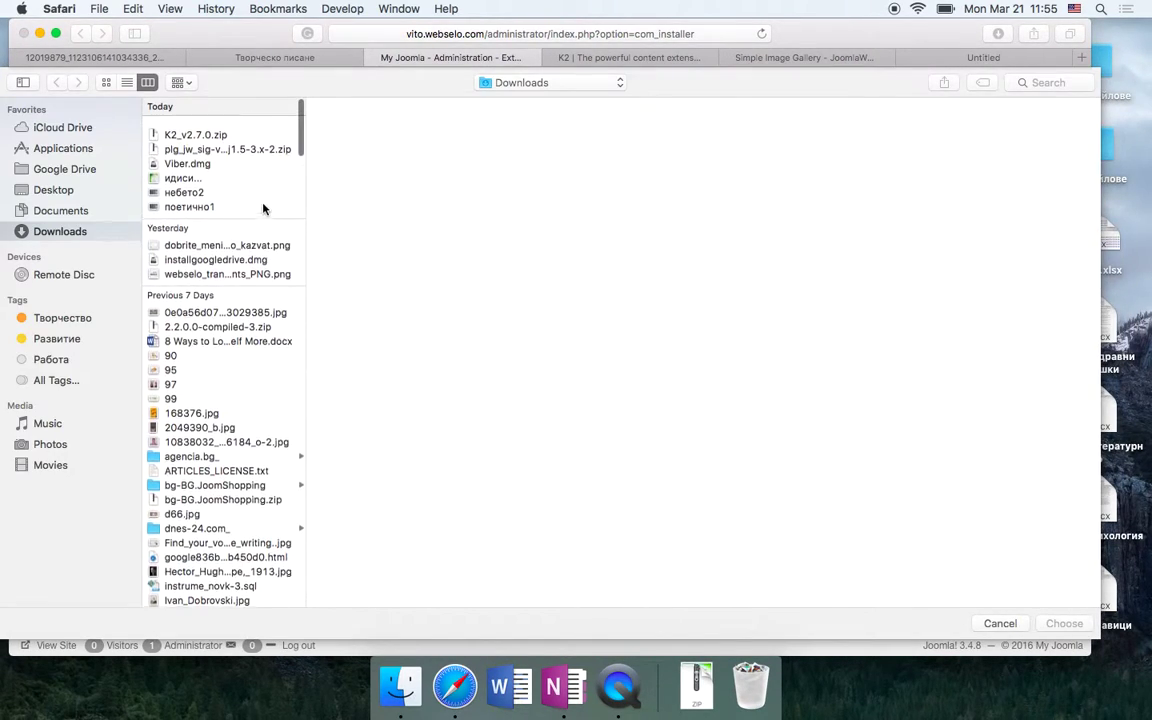
click(220, 140)
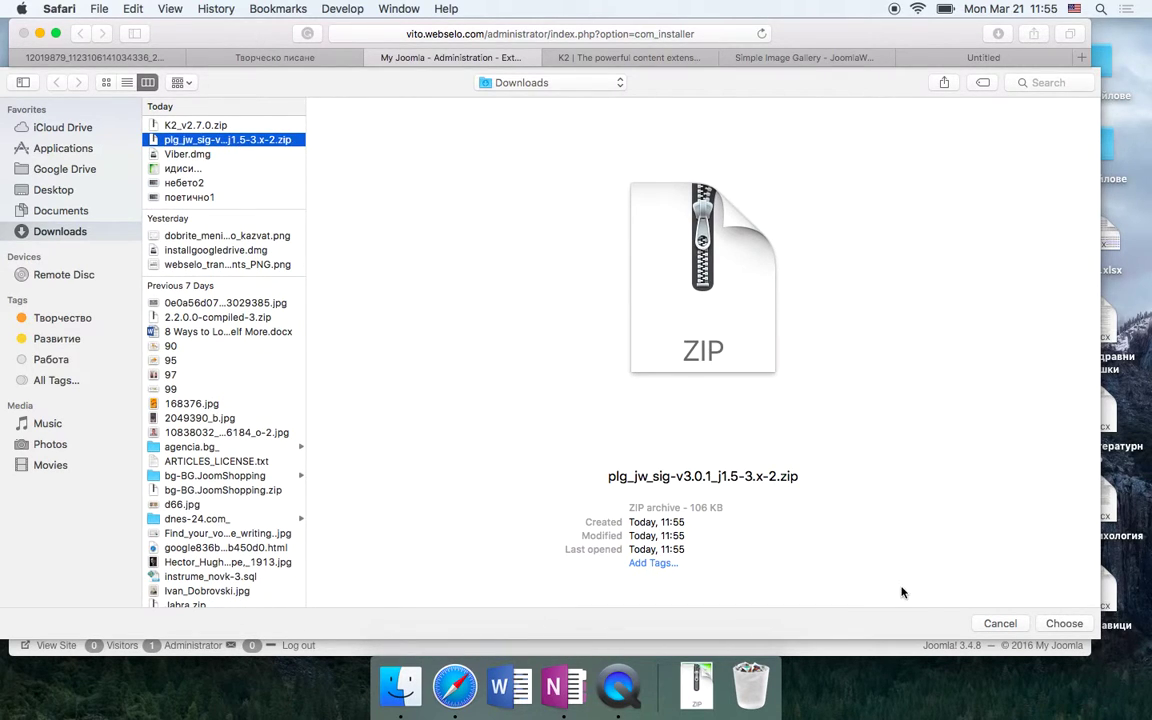
click(1064, 623)
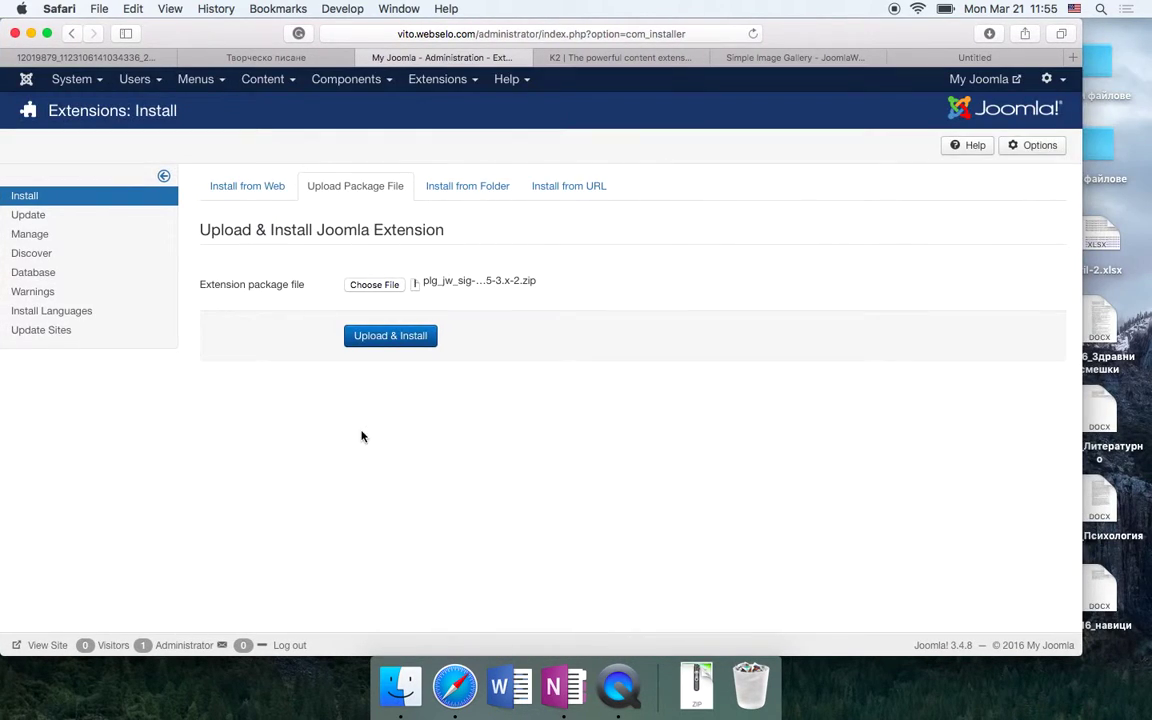
click(377, 339)
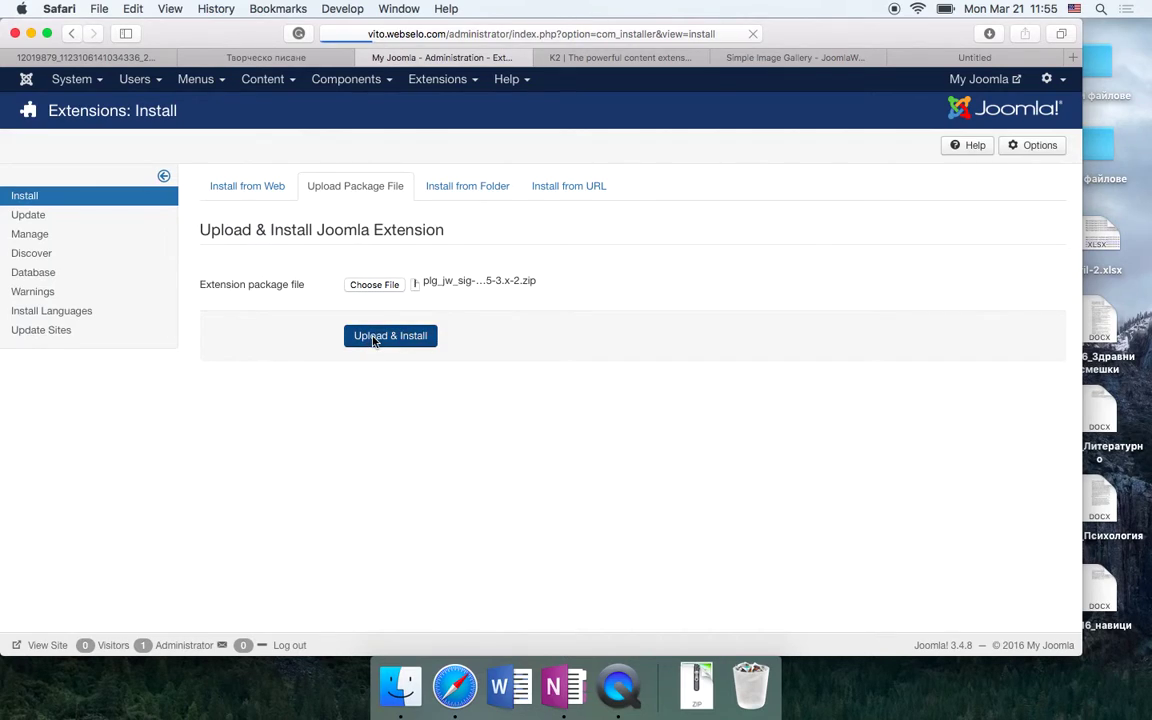
scroll(412, 308, down, 3)
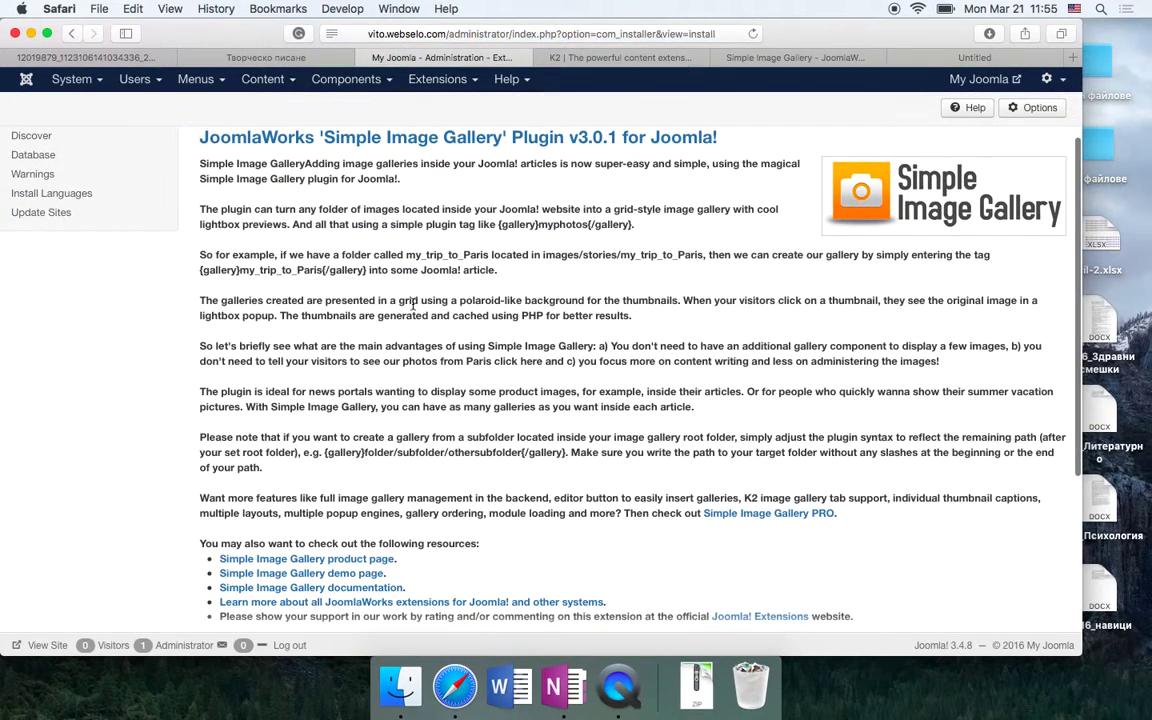
scroll(400, 290, up, 3)
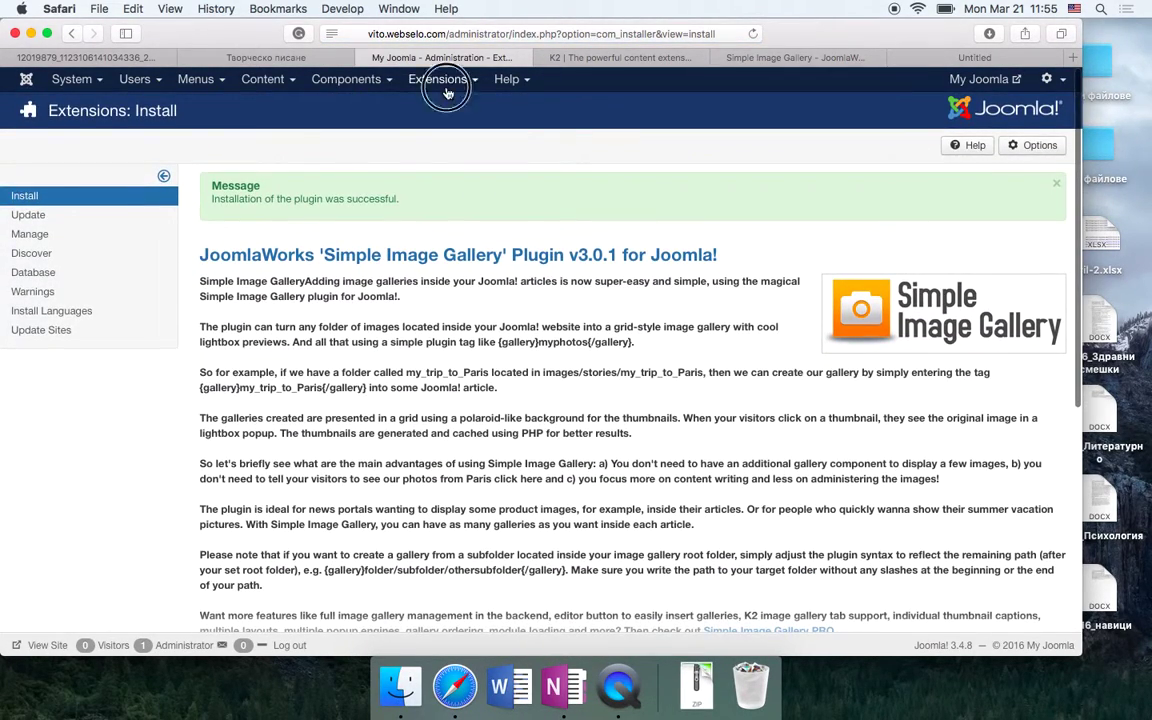
Open the Joomla plugin list and filter it by "gallery"
click(447, 92)
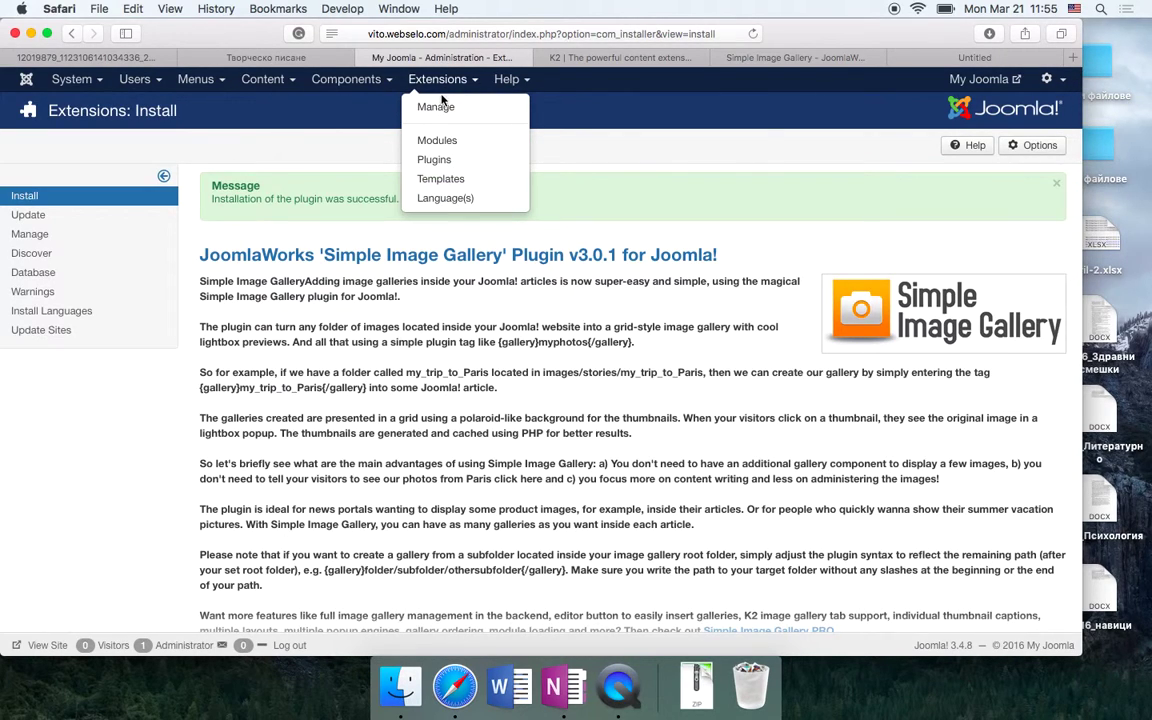
click(448, 160)
click(250, 190)
text(gallery)
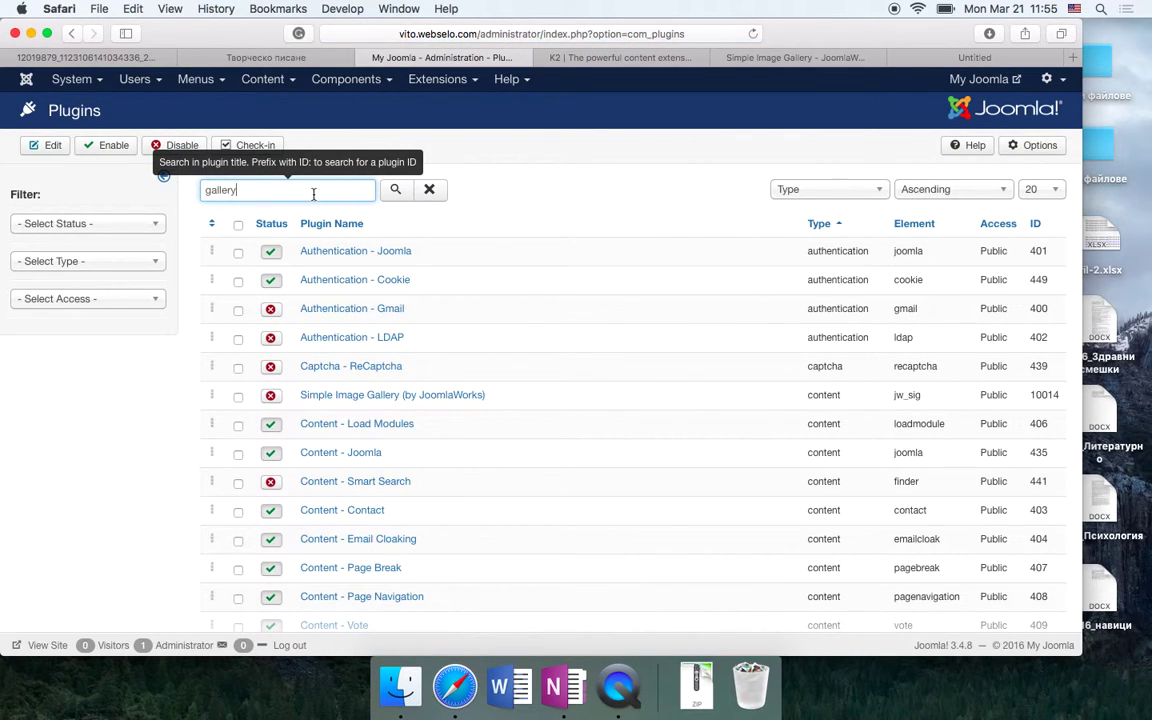
click(395, 195)
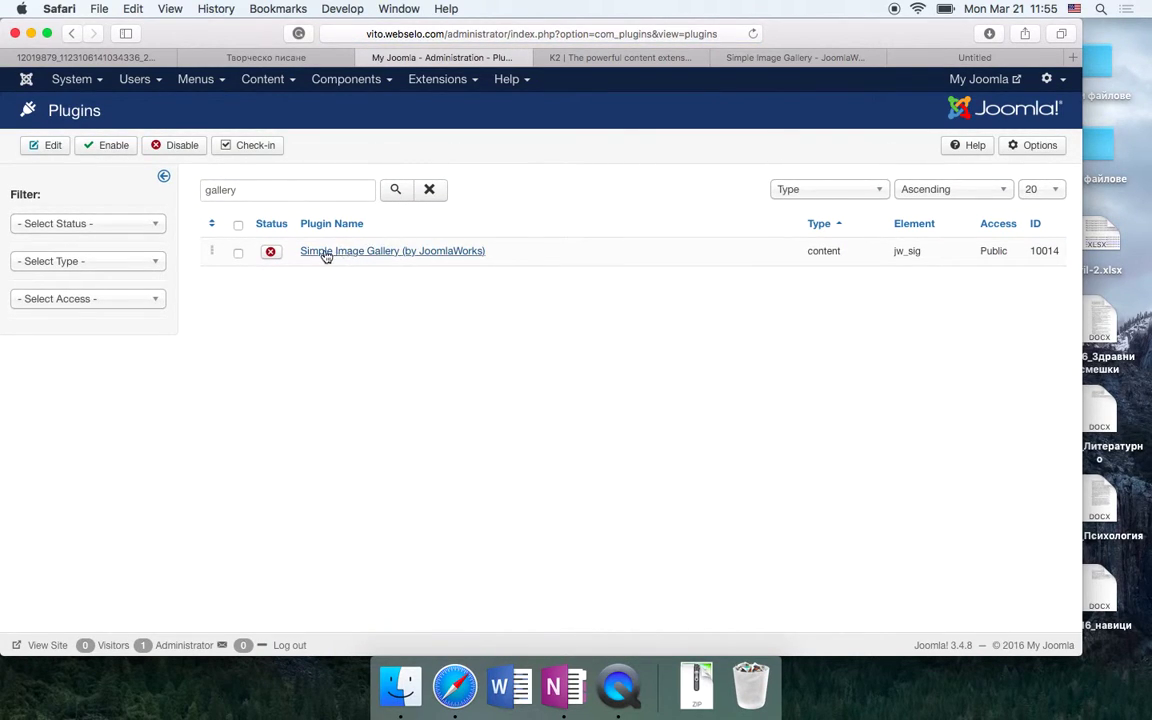
Enable the Simple Image Gallery plugin and open the K2 category list
click(273, 253)
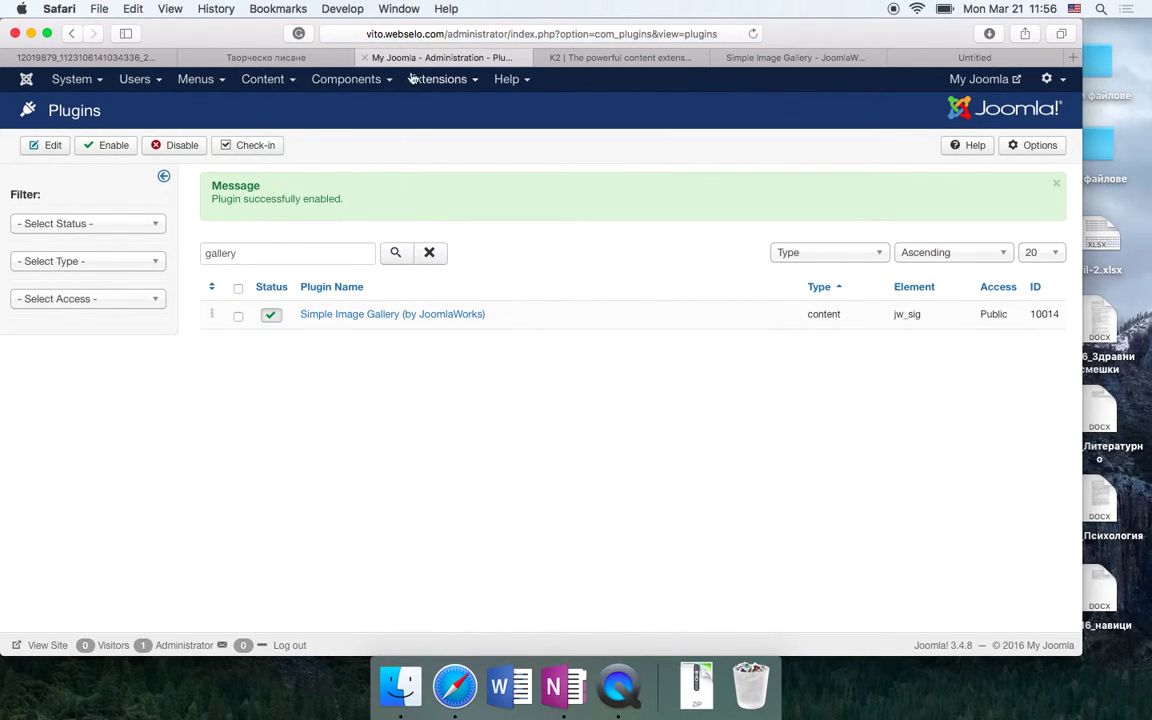
click(365, 80)
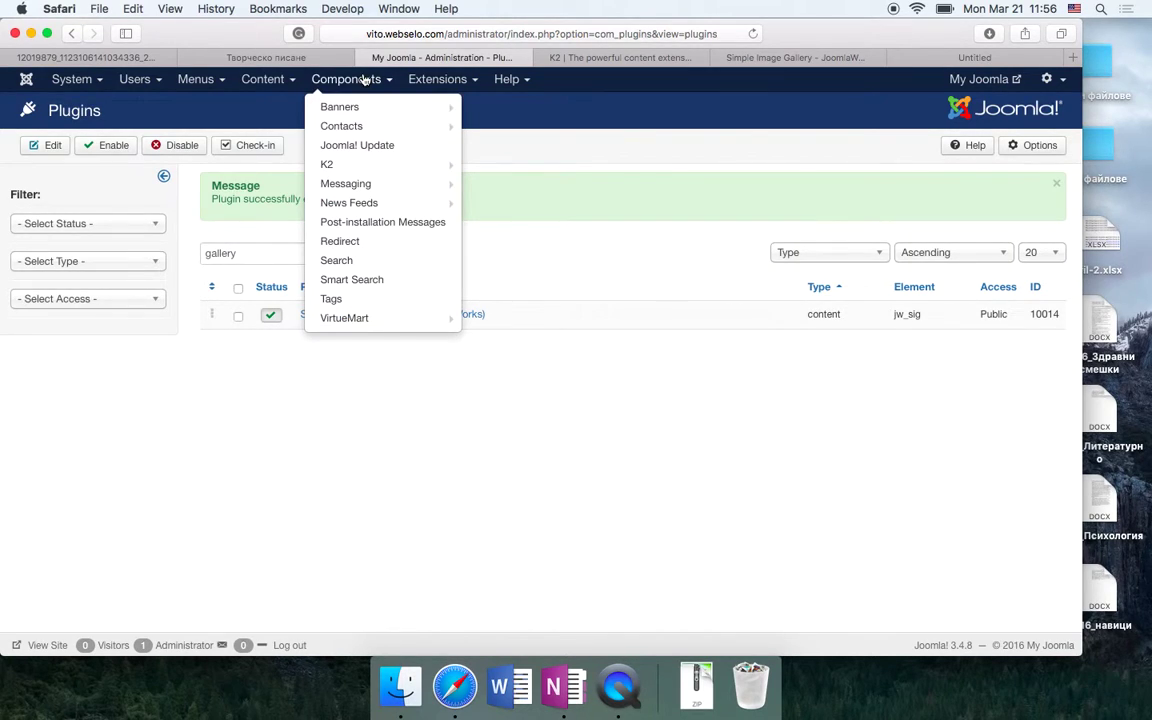
mouse_move(359, 166)
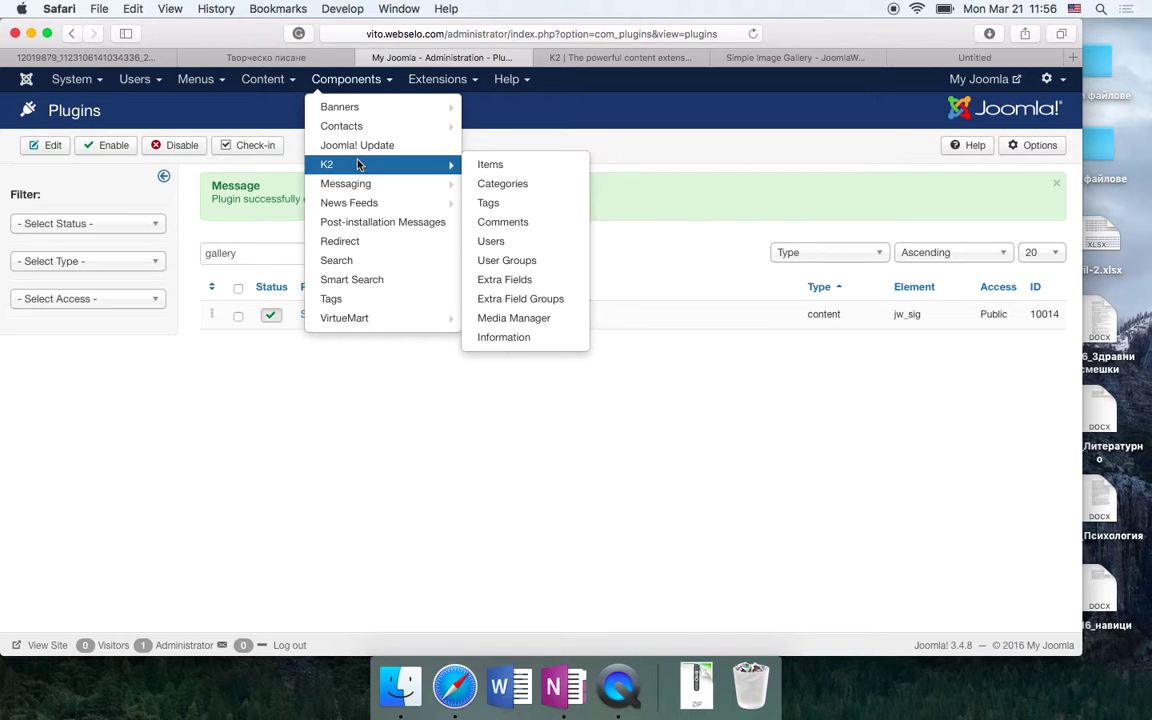
click(512, 184)
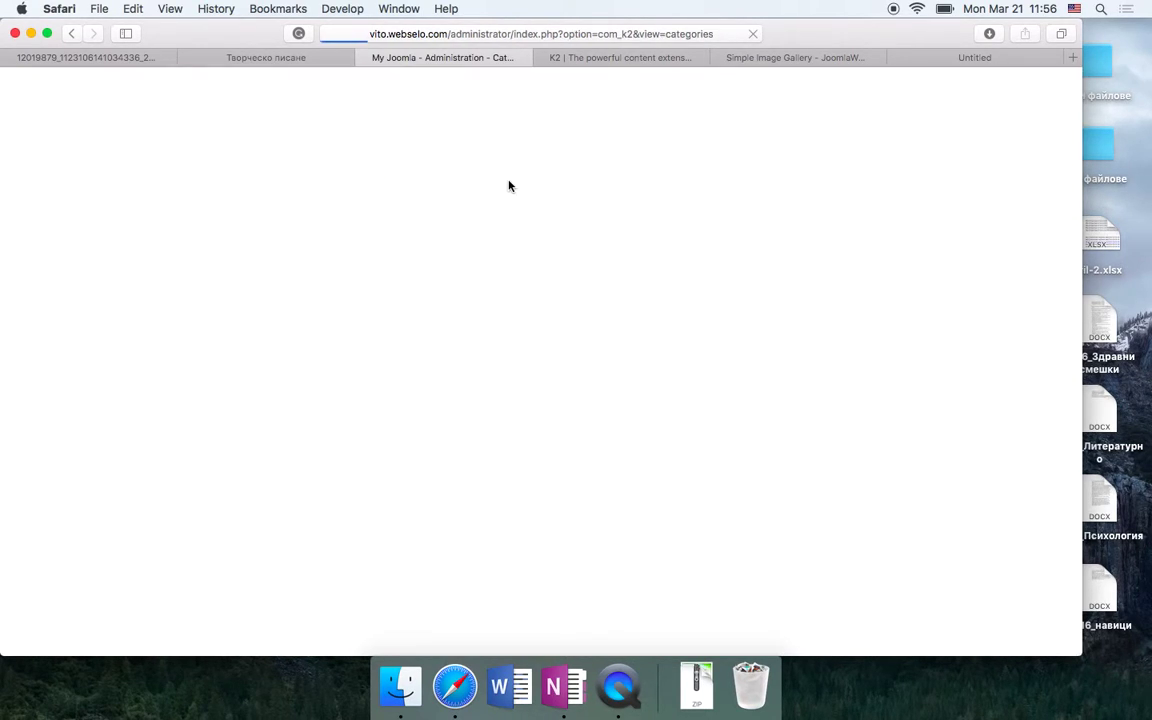
Create a K2 category titled "Първа категория", then save and close it
click(406, 147)
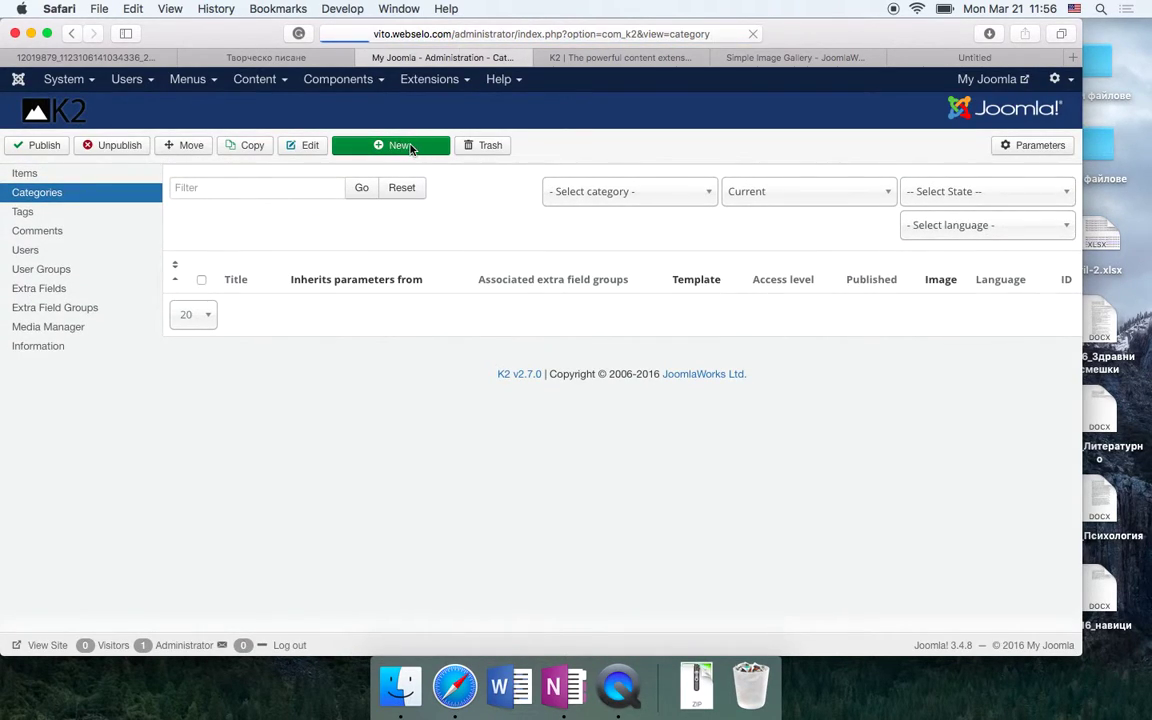
click(237, 243)
text(Пър)
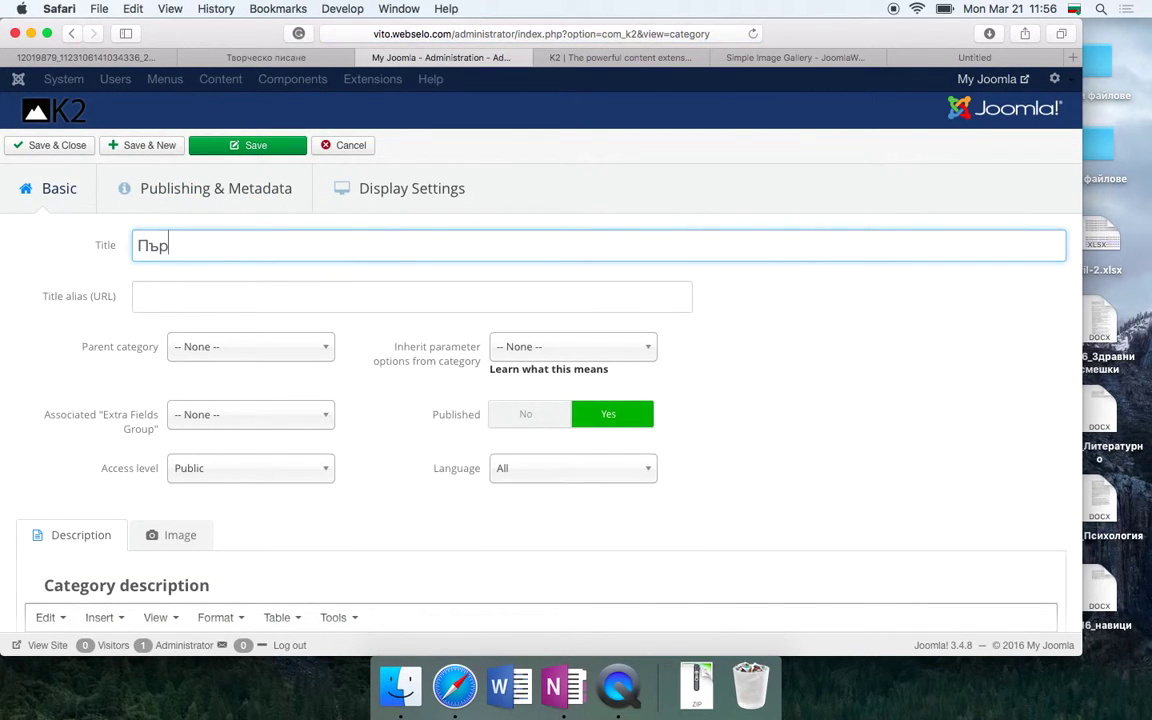
text(ва категория)
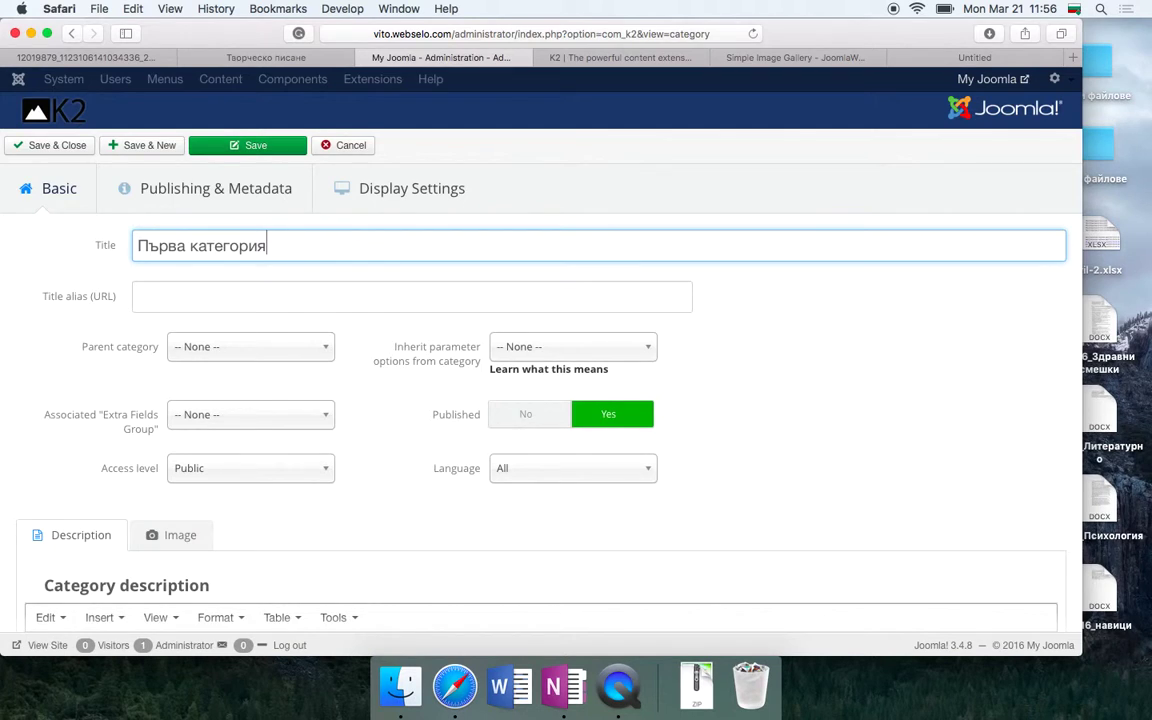
scroll(223, 208, down, 5)
scroll(223, 208, up, 5)
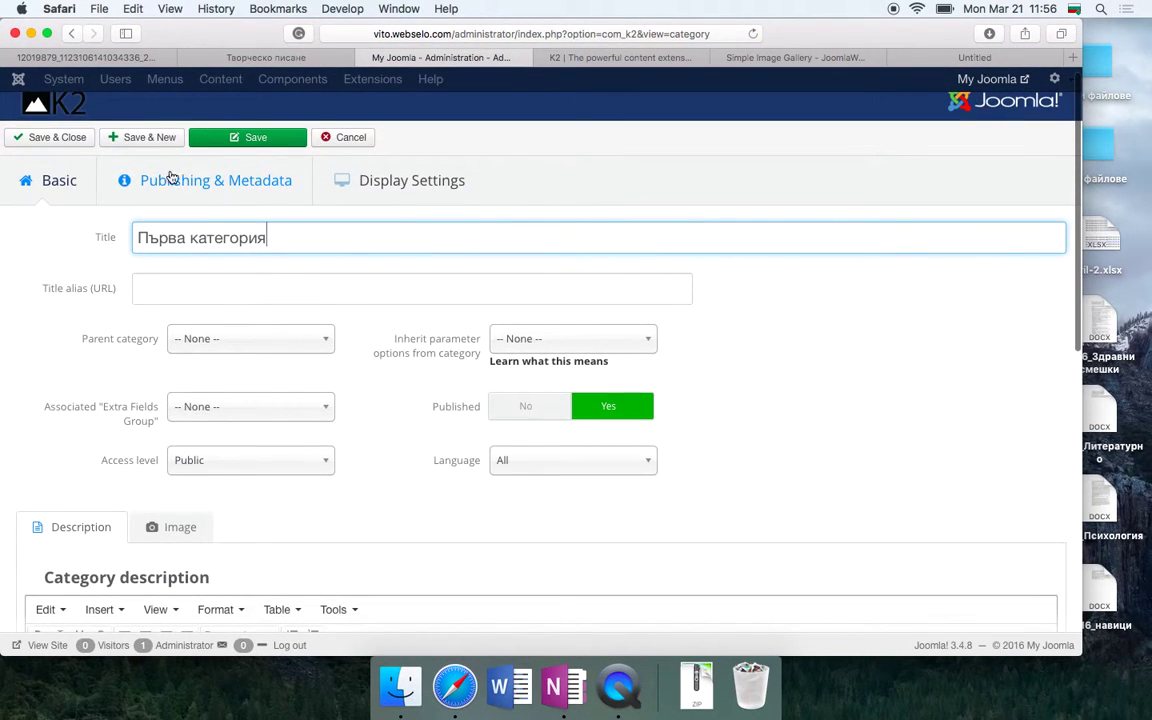
click(60, 137)
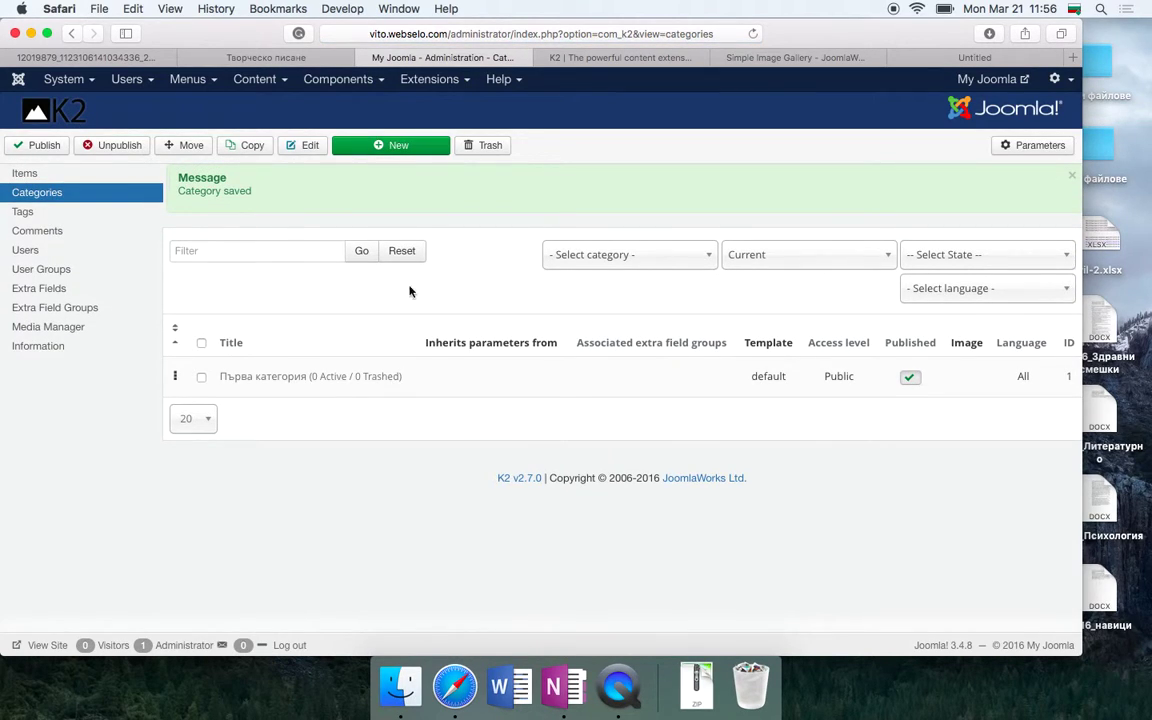
Create a new K2 item titled "Първата наша статия" and assign it to the category "Първа категория"
click(47, 174)
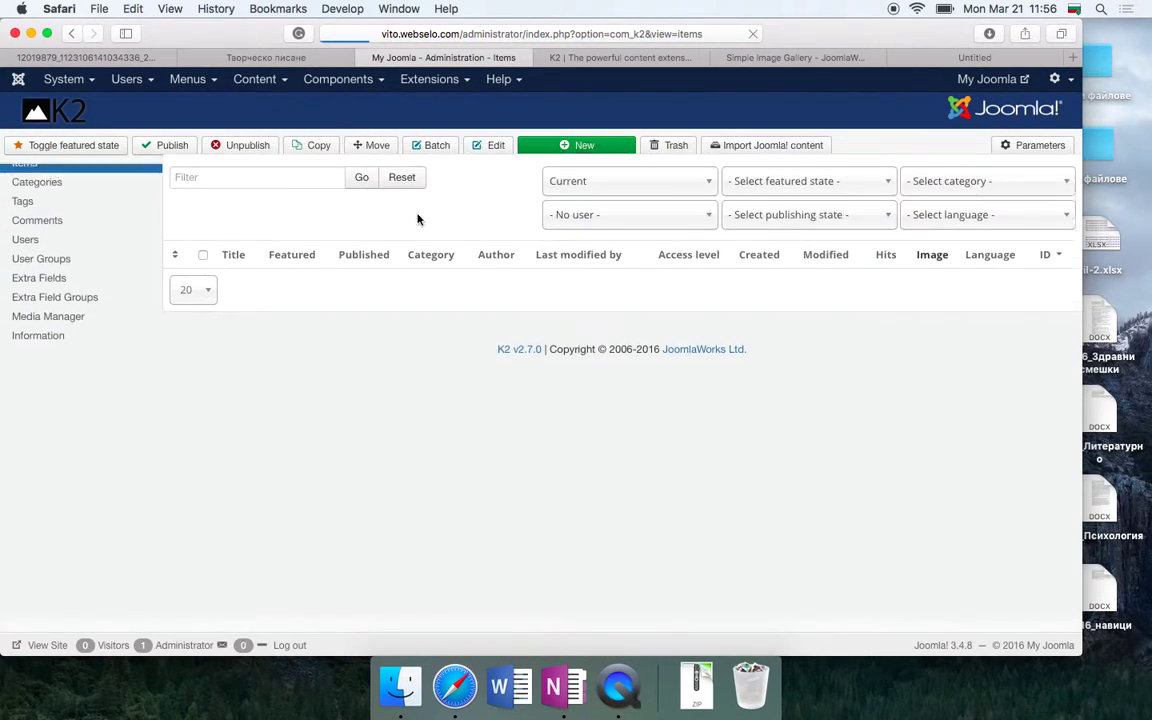
click(589, 150)
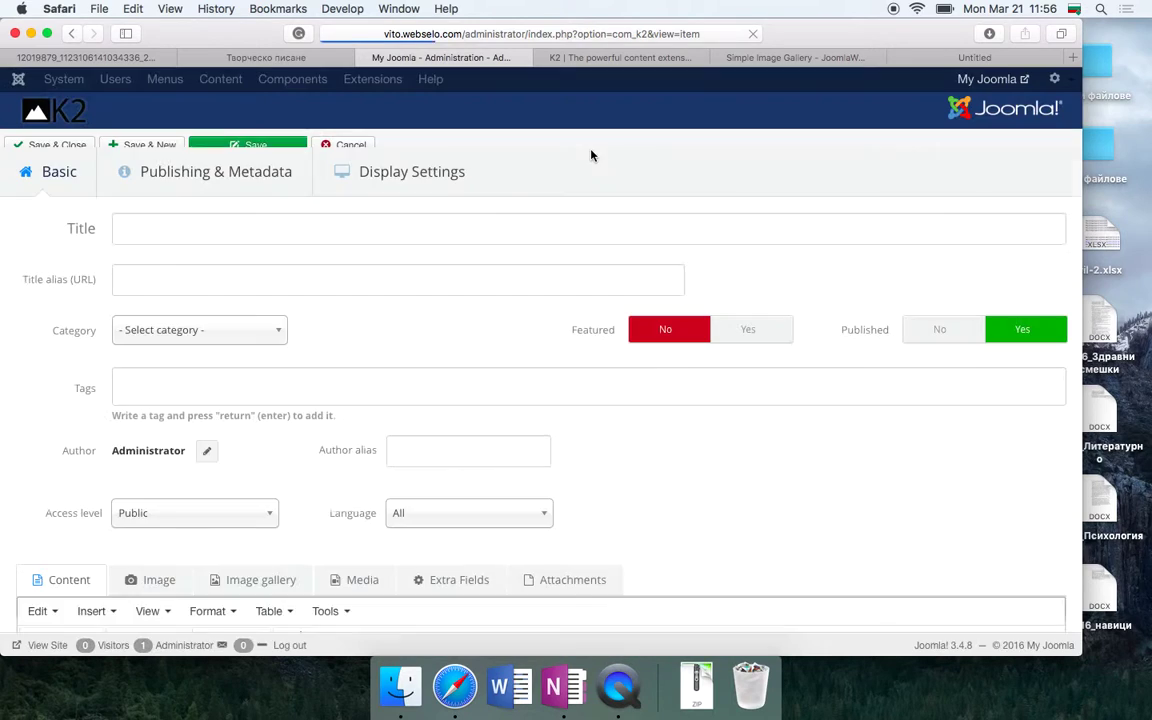
click(332, 243)
text(Първата наша статия)
scroll(237, 290, down, 2)
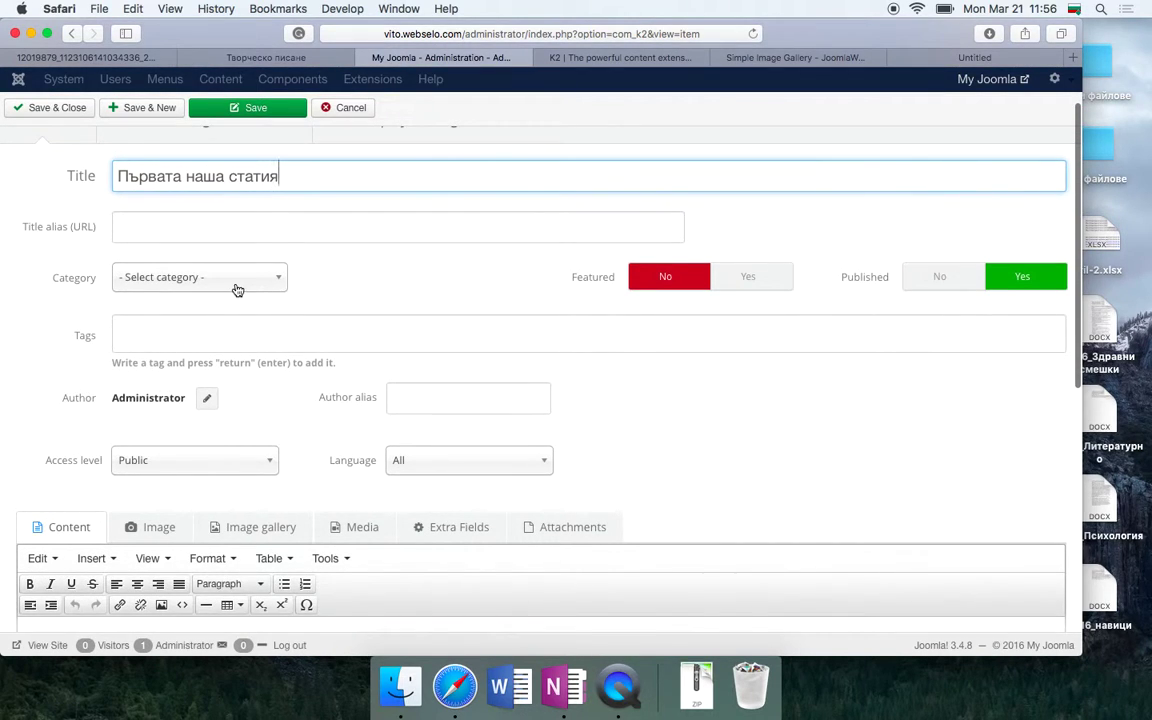
click(237, 288)
click(226, 321)
scroll(324, 276, down, 2)
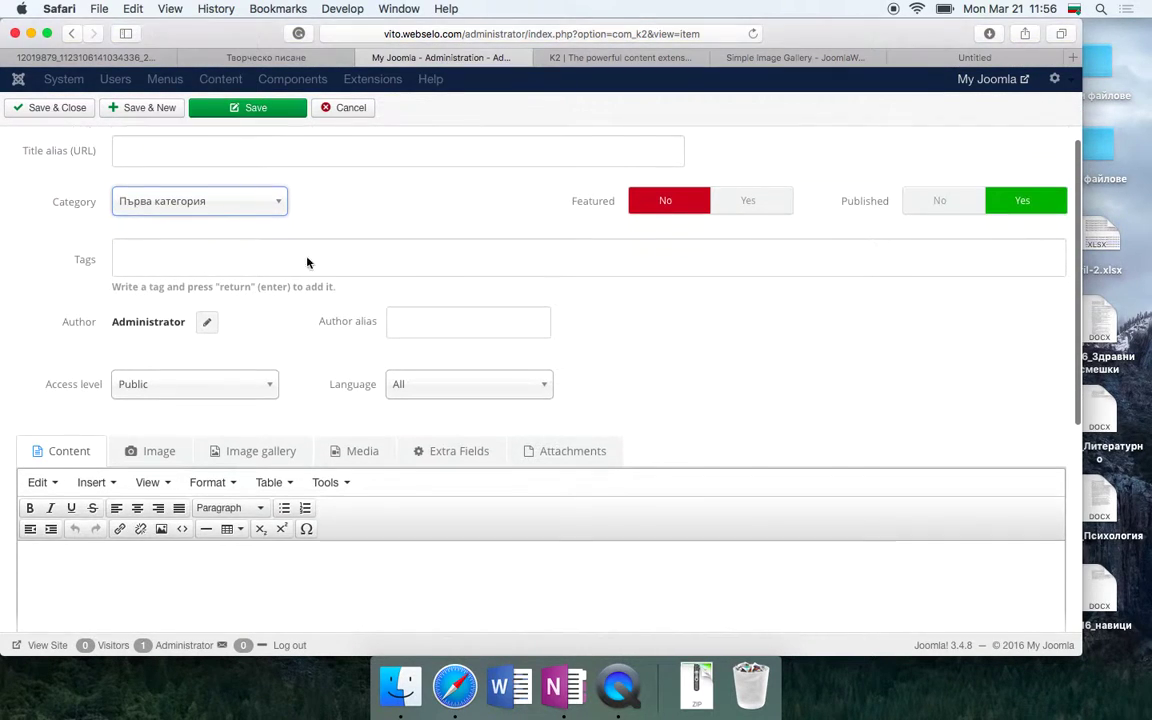
Enter "Някакъв текст" as the content of the K2 item
click(231, 258)
scroll(231, 257, down, 4)
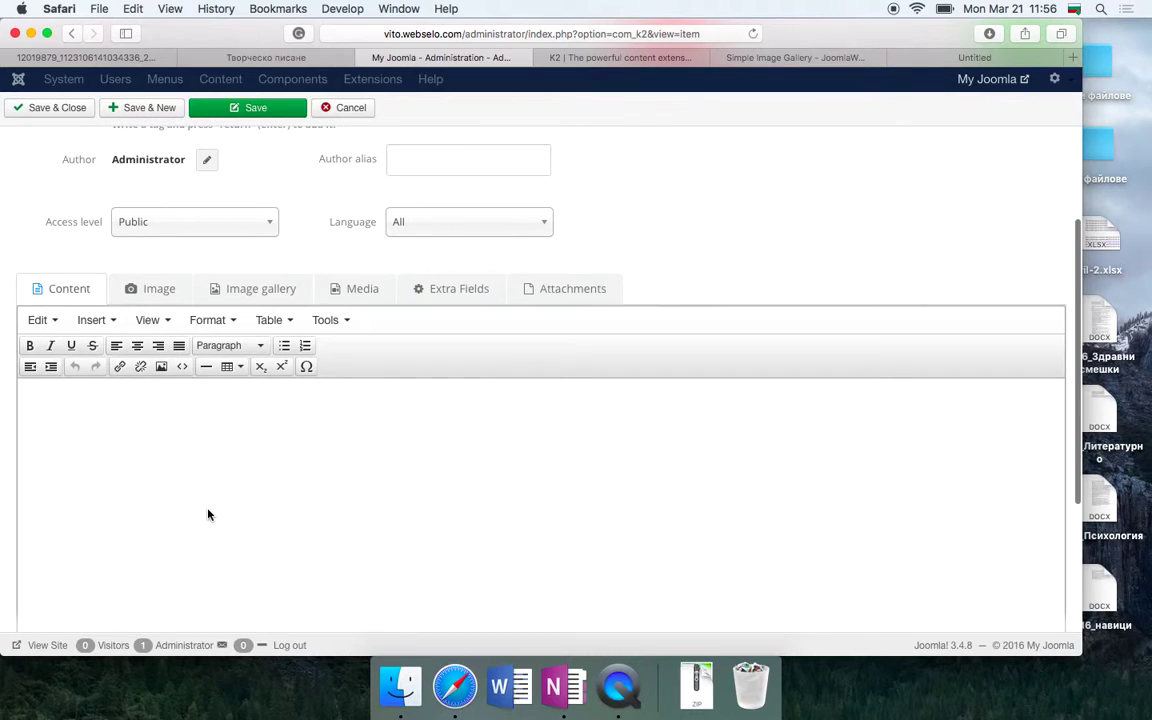
text(Някакъв текст)
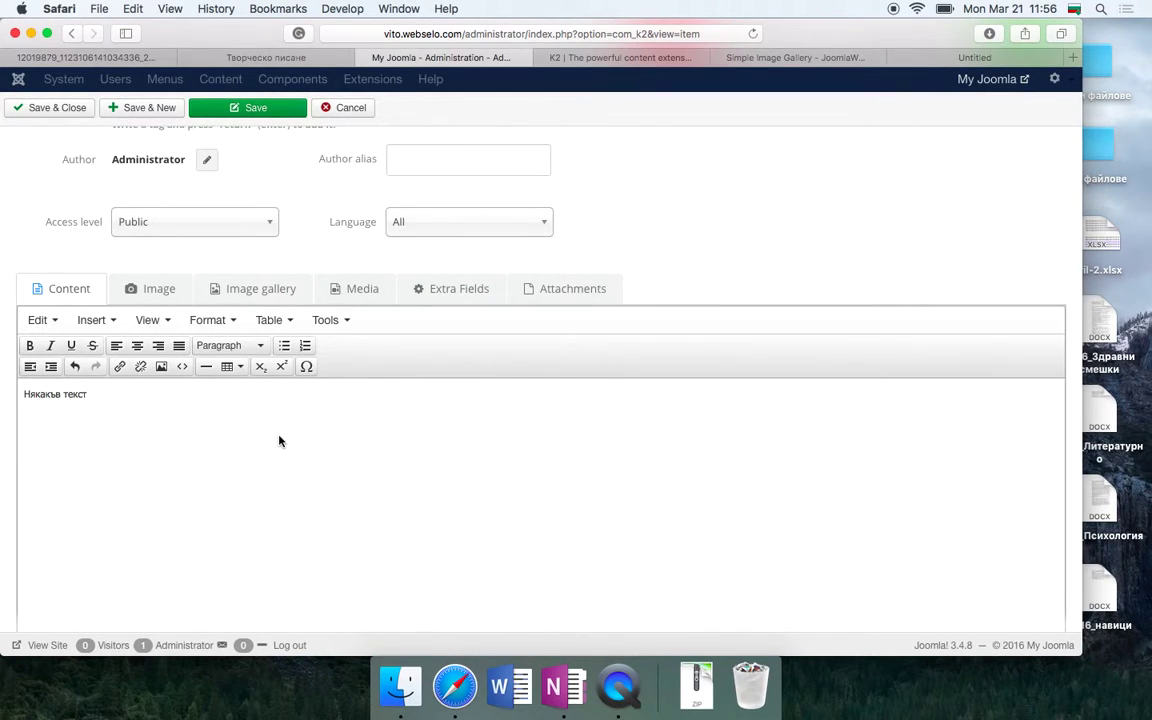
Check the K2 item's image gallery section, return to its content, and save and close the item
click(240, 288)
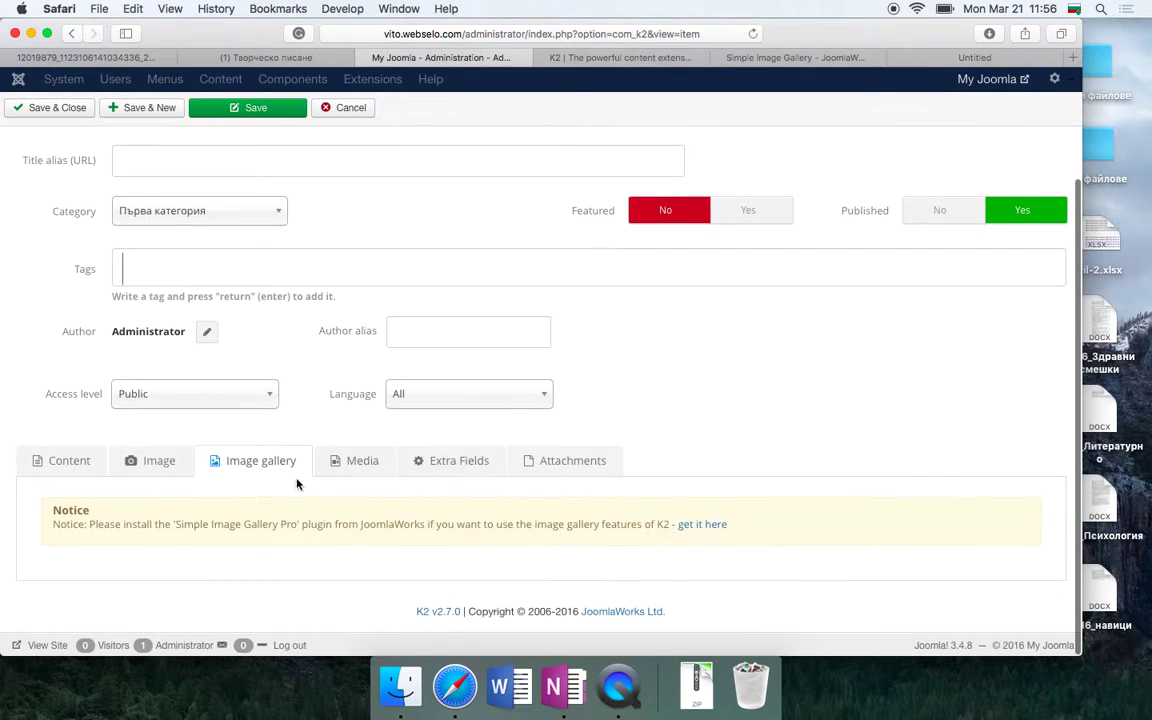
double_click(194, 522)
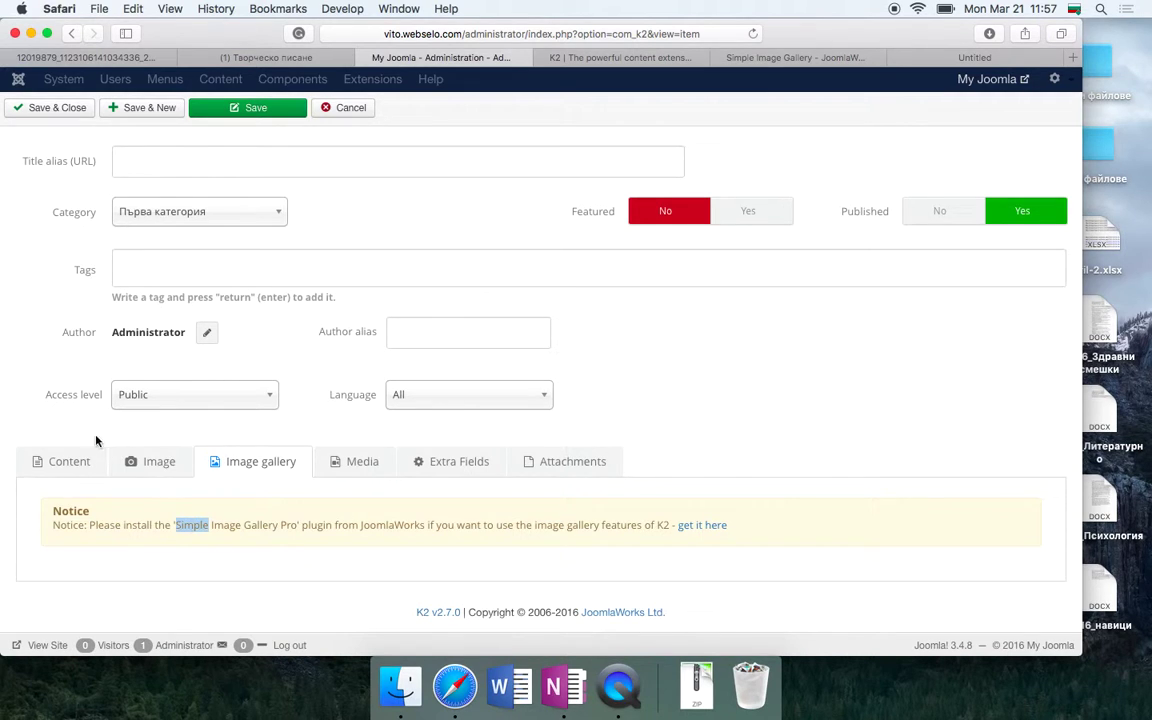
click(62, 461)
scroll(279, 541, down, 2)
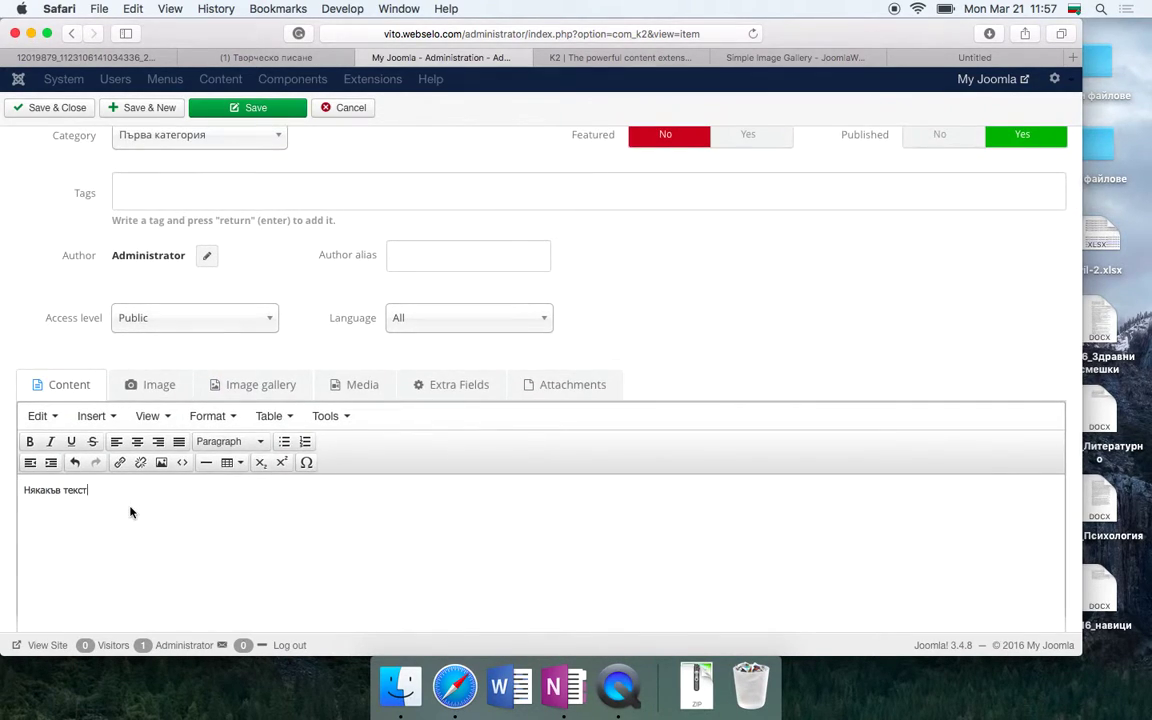
scroll(131, 512, up, 8)
click(33, 146)
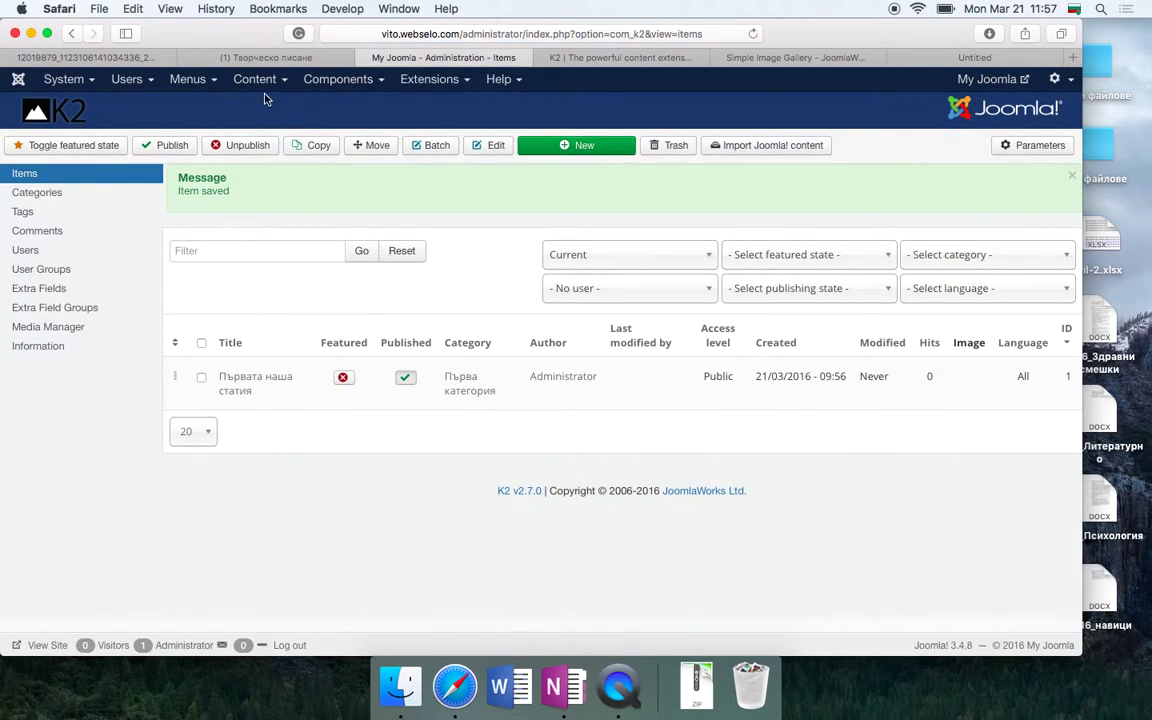
Start a new Main Menu item of the K2 Item type and link it to the item "Първата наша статия"
click(188, 80)
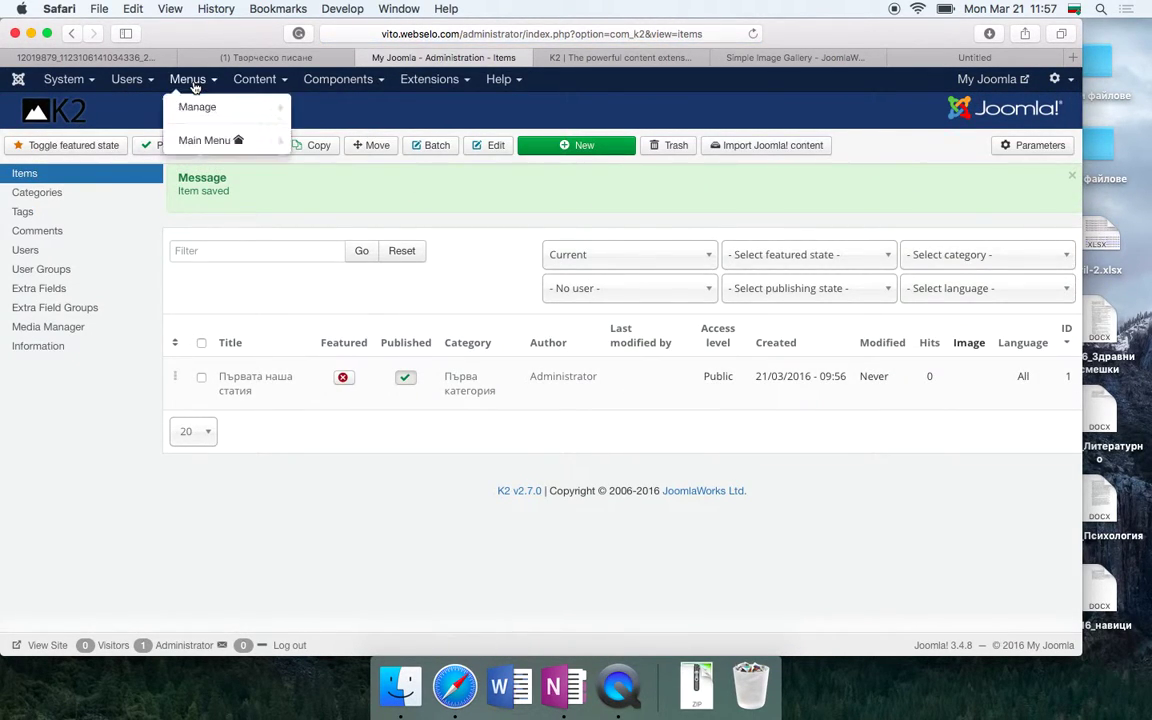
click(212, 141)
click(85, 148)
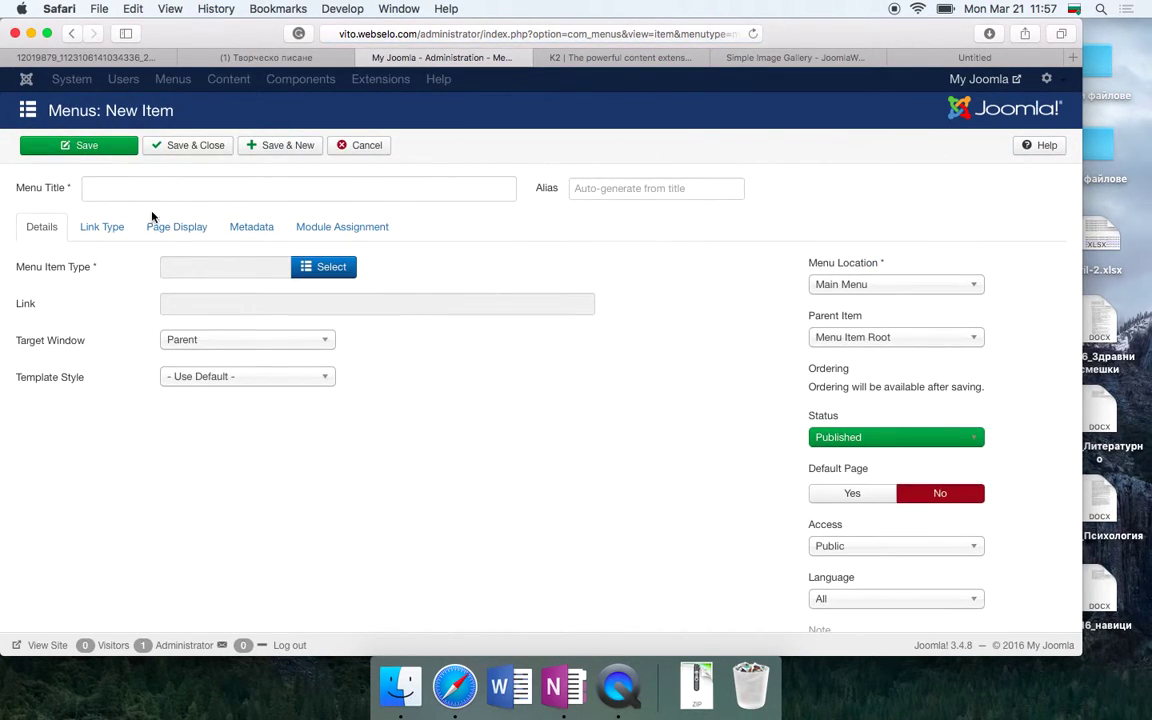
click(305, 268)
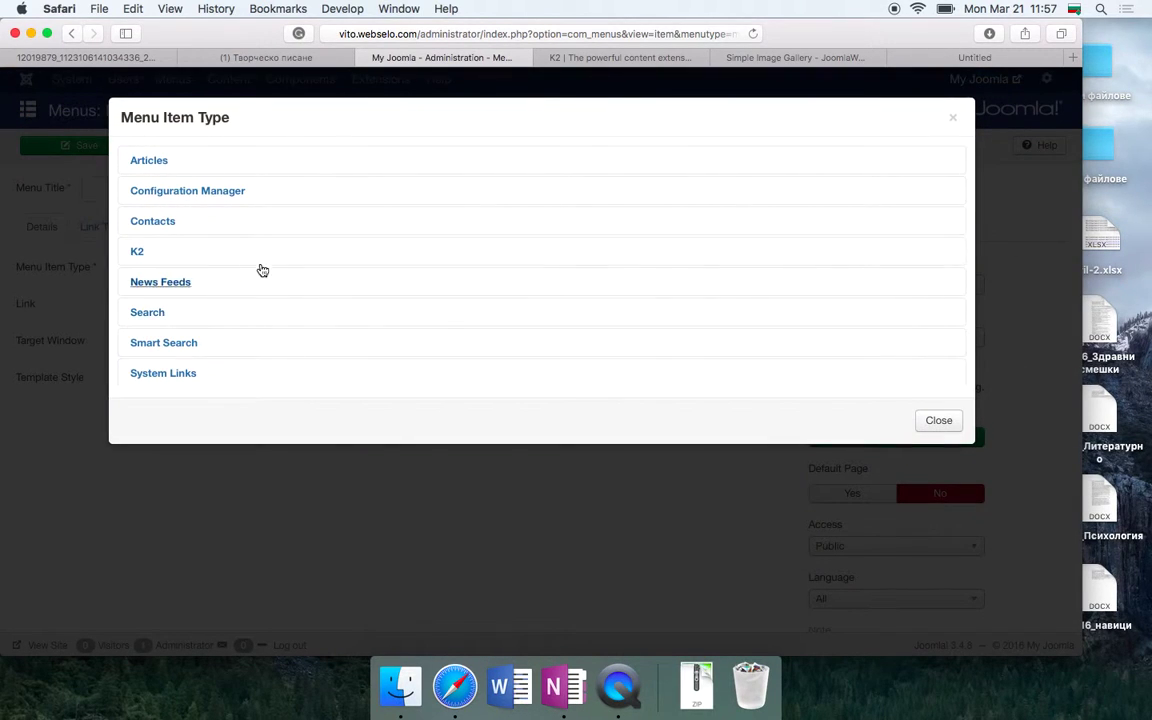
click(172, 251)
click(240, 321)
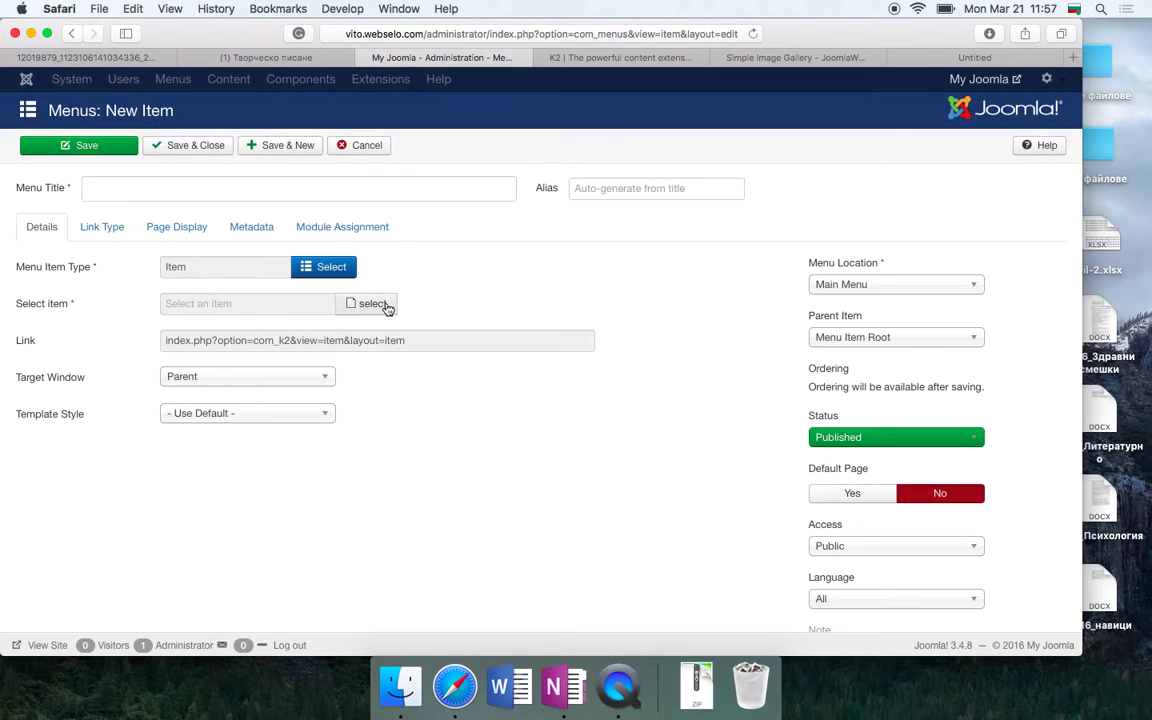
click(381, 310)
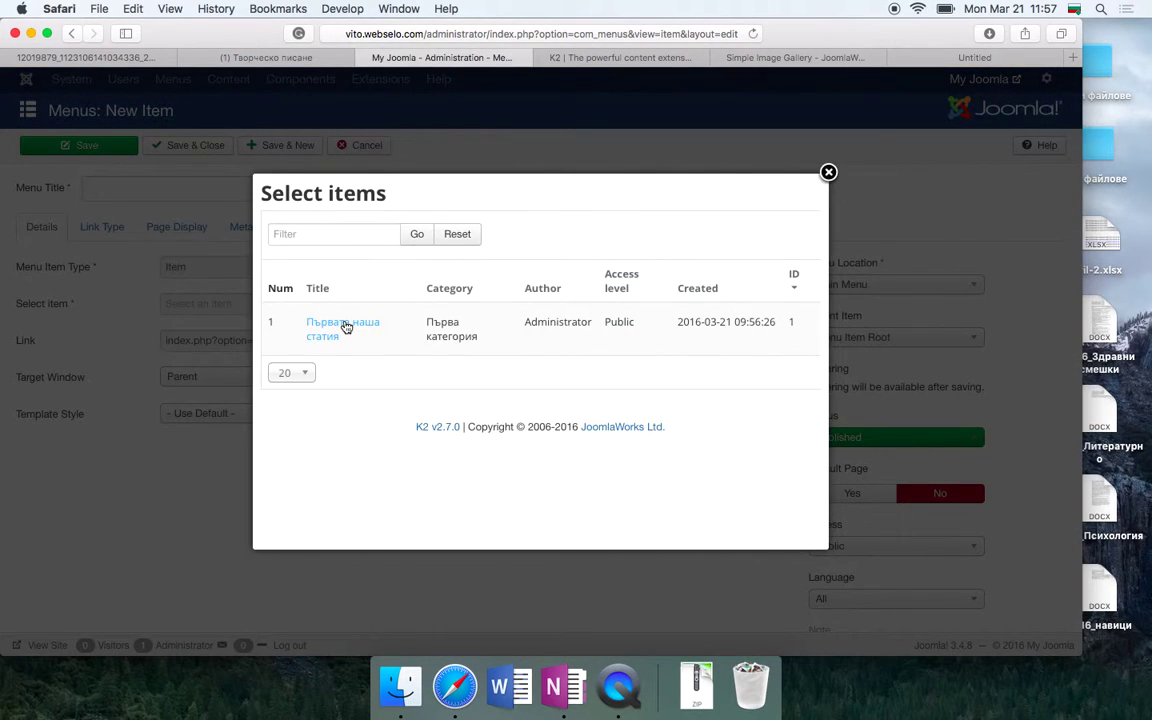
click(338, 327)
Title the menu item "Заглавие на менюто с K2 статия", then save and close it
click(156, 187)
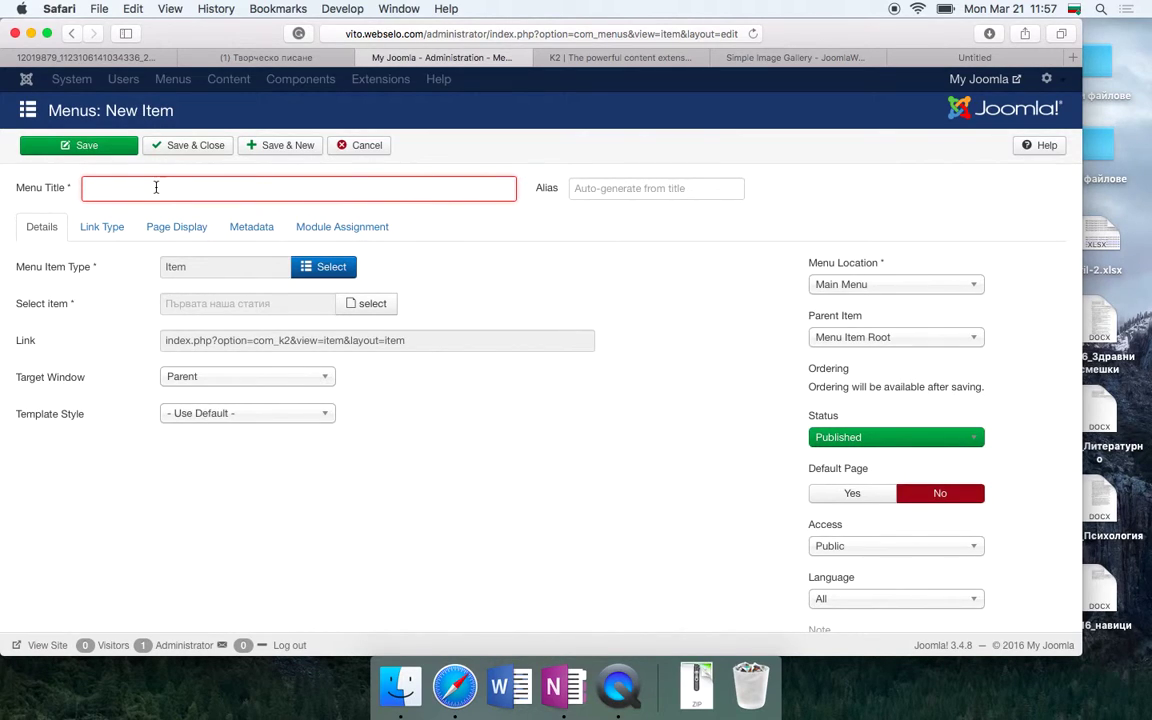
text(Заглавие на н)
key(BackSpace)
text(менюто с кК)
key(BackSpace)
key(BackSpace)
text(К2 статия)
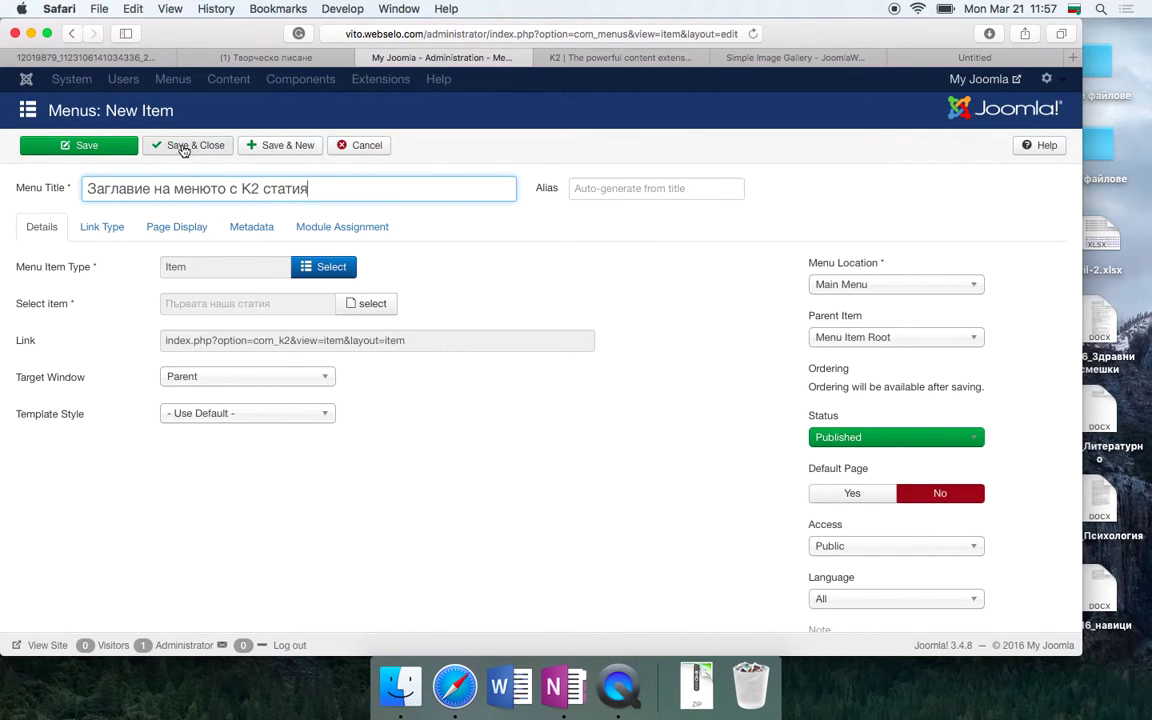
click(182, 145)
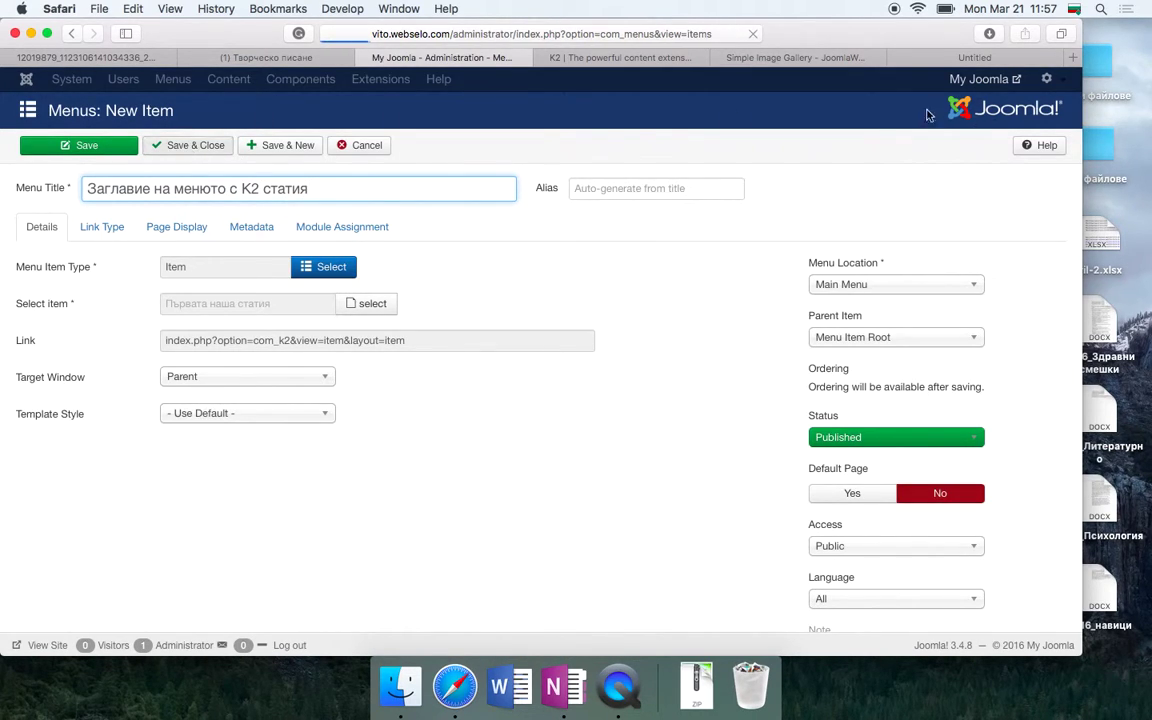
Open the public site, follow the "Заглавие на менюто с K2 статия" menu link, and review the article page
click(980, 79)
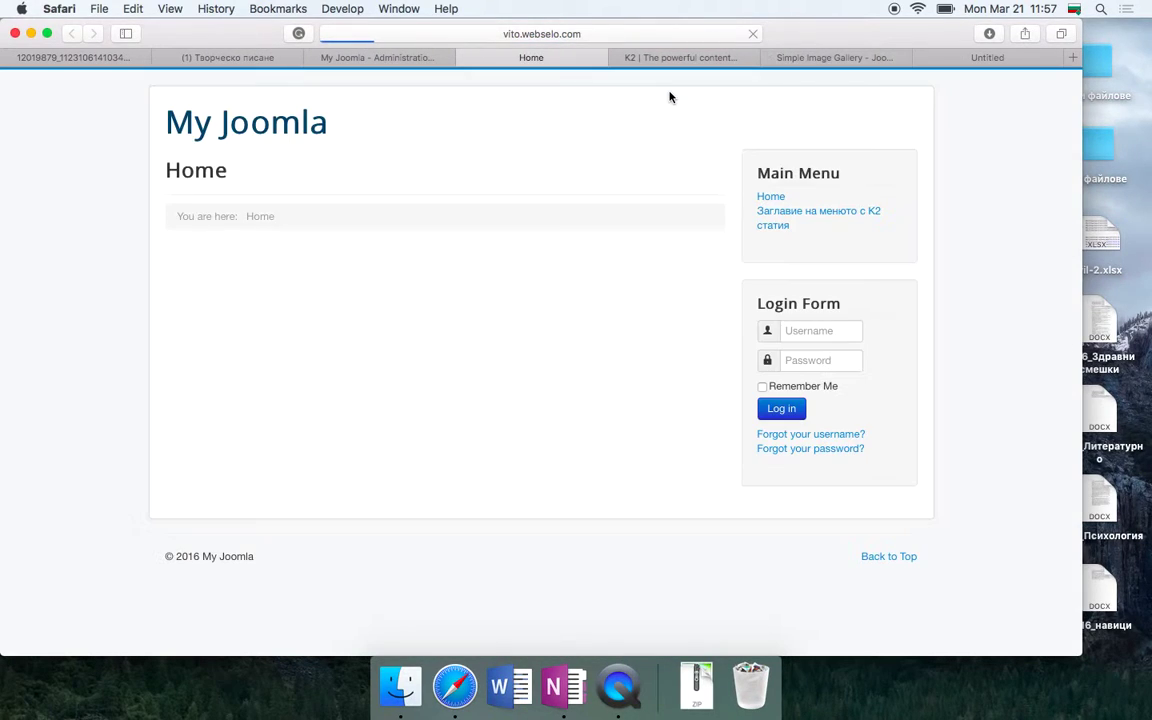
click(780, 221)
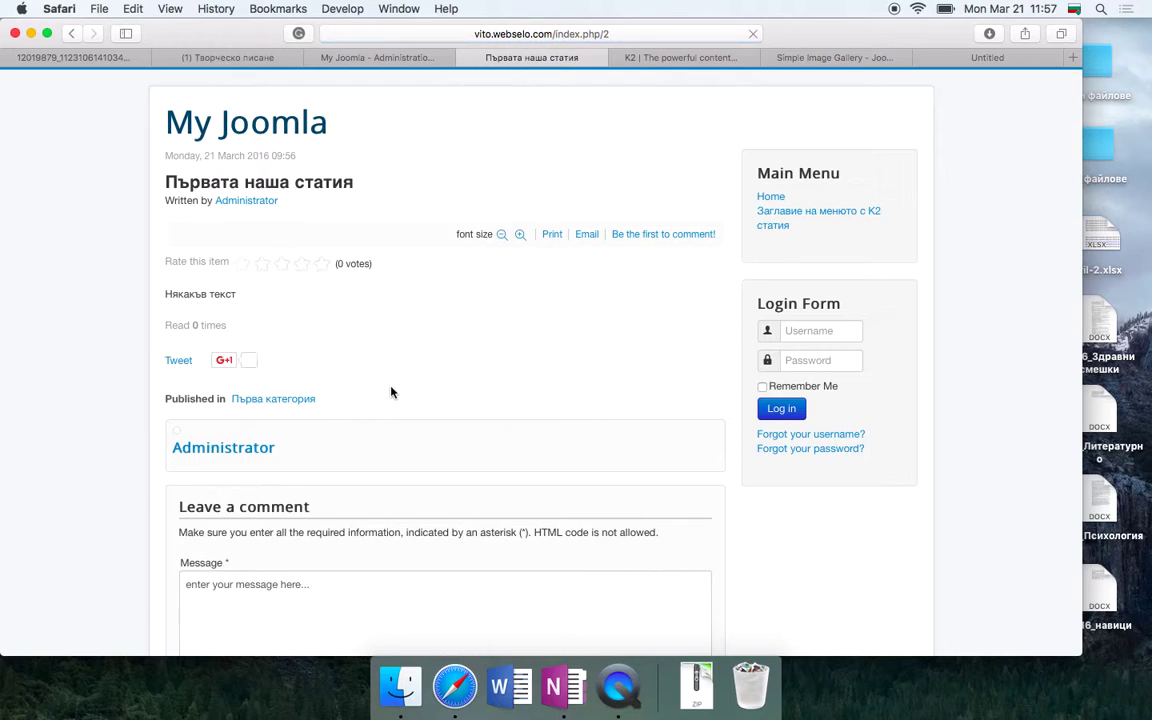
scroll(391, 391, down, 2)
scroll(391, 393, up, 2)
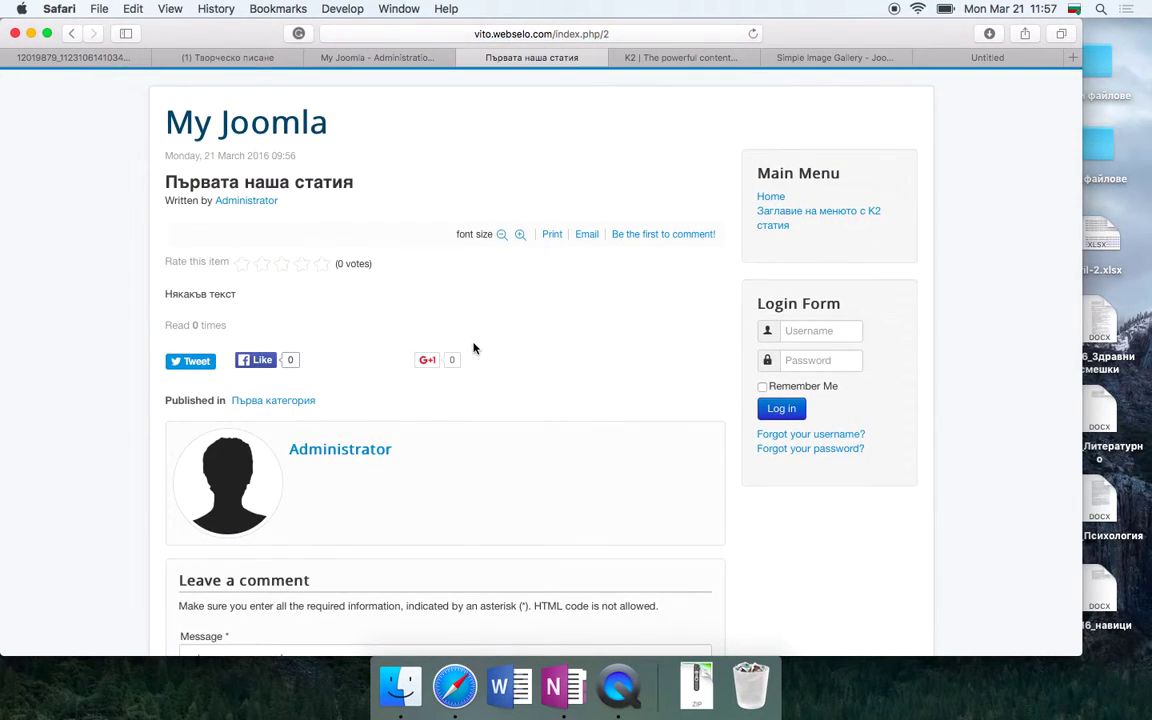
Return to the JoomlaWorks Simple Image Gallery page and examine the gallery tag syntax and its example folder name
click(366, 62)
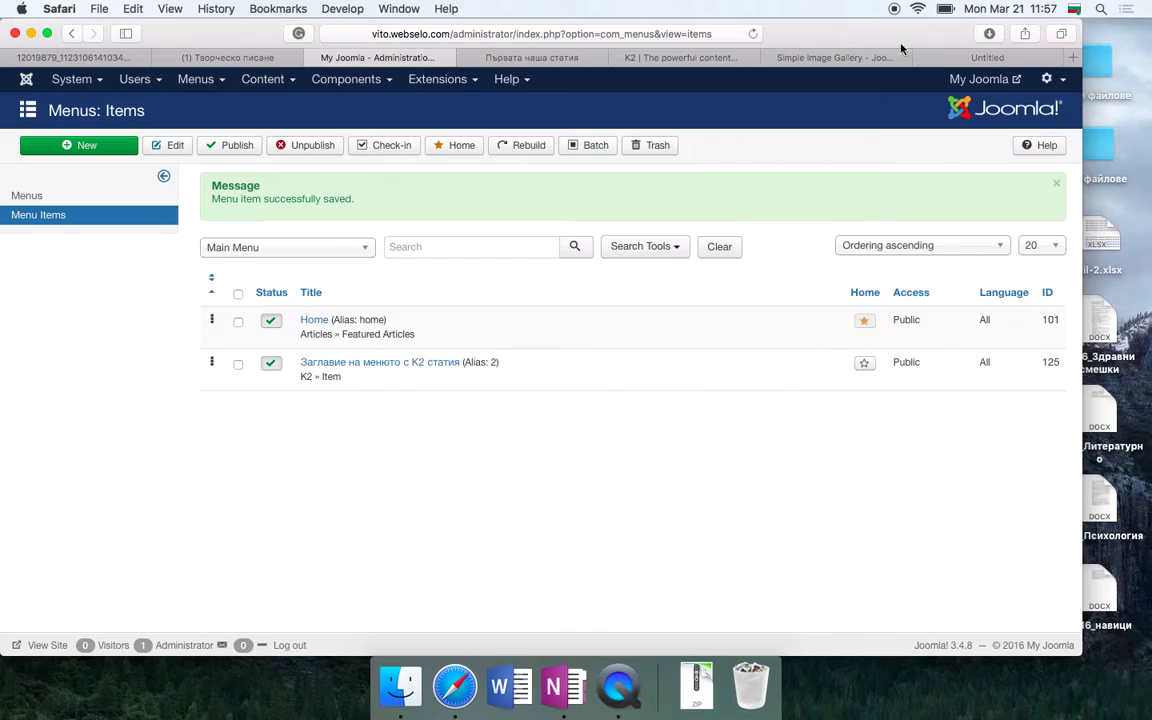
click(775, 57)
scroll(850, 200, up, 15)
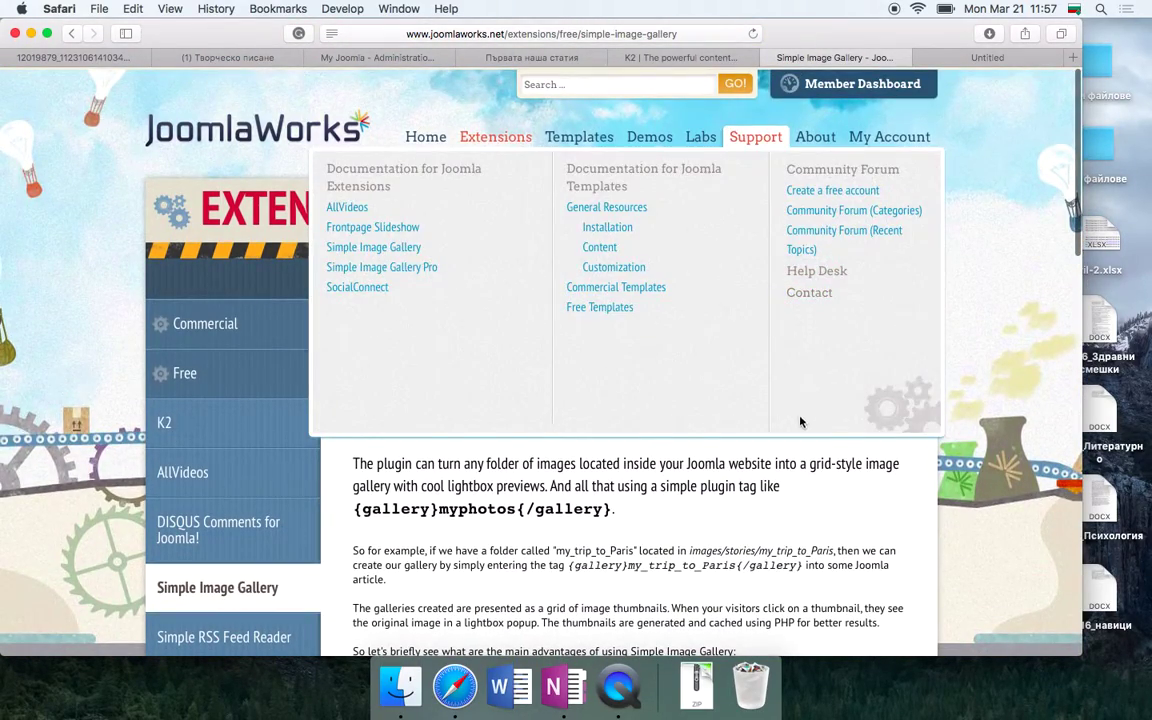
scroll(641, 553, down, 6)
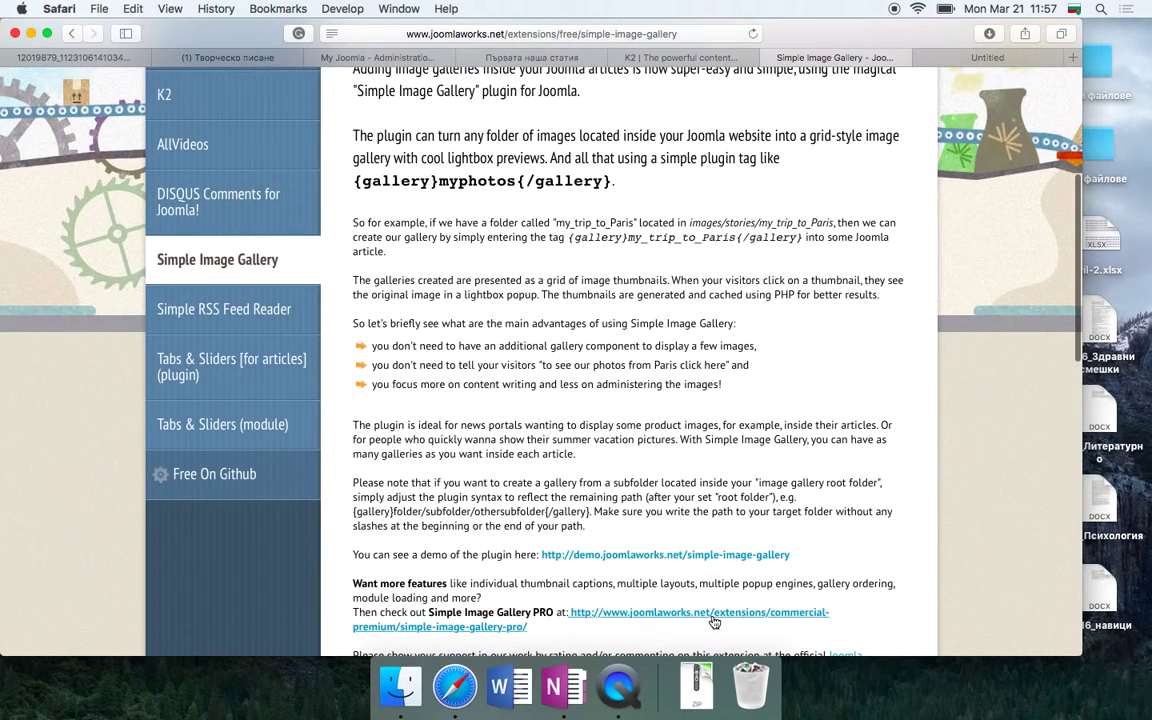
scroll(587, 253, down, 1)
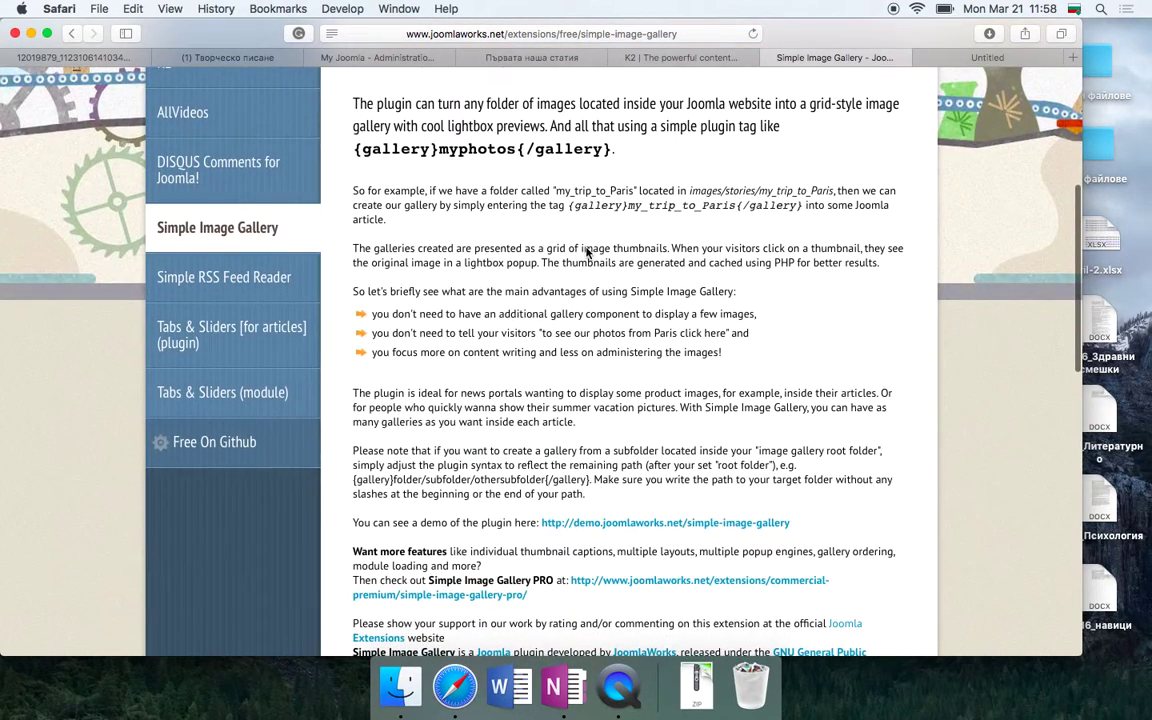
double_click(660, 207)
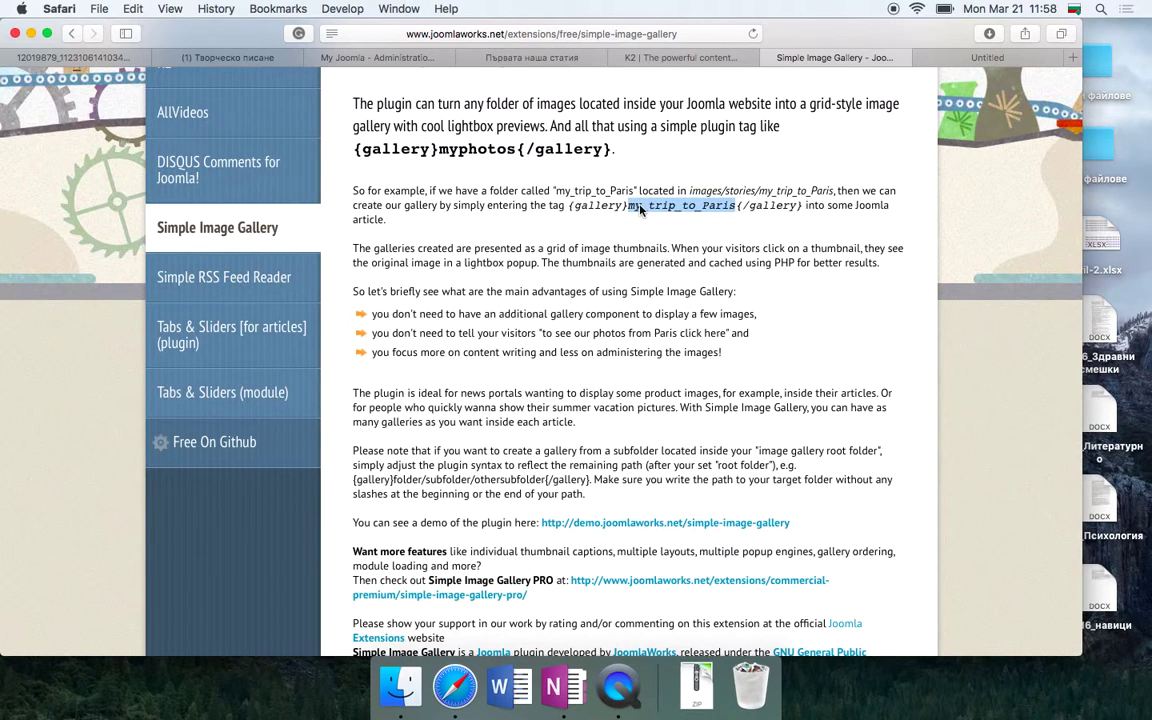
scroll(641, 208, down, 1)
scroll(641, 210, up, 1)
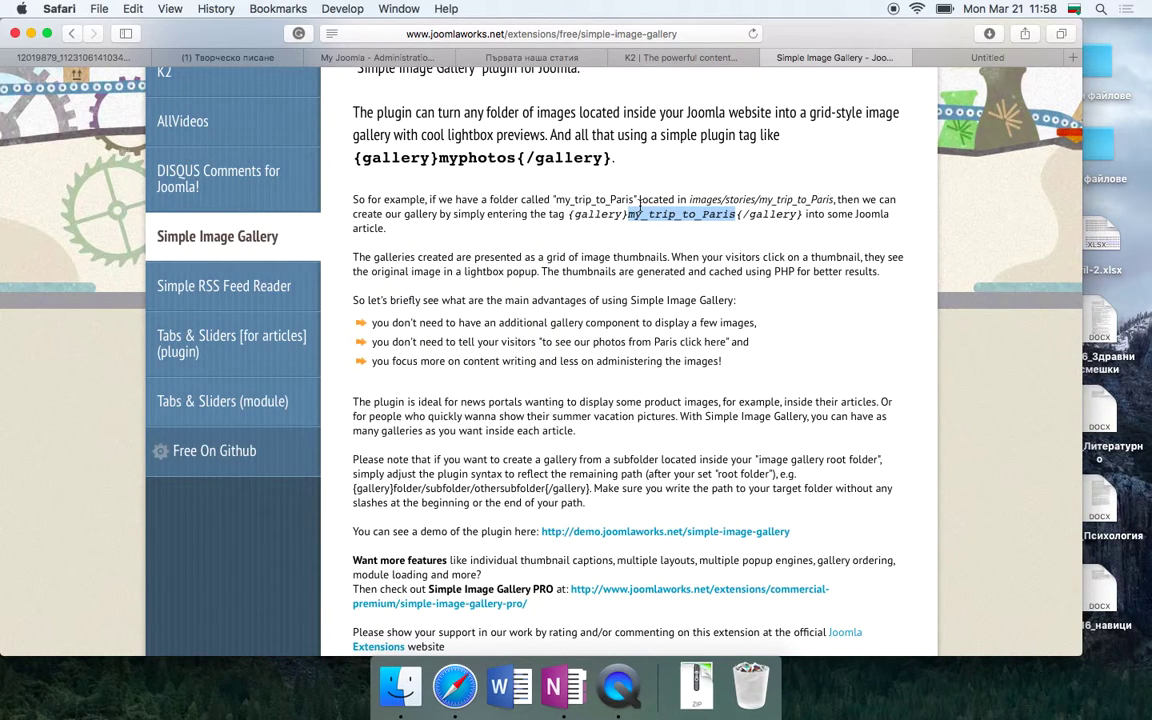
scroll(641, 206, down, 1)
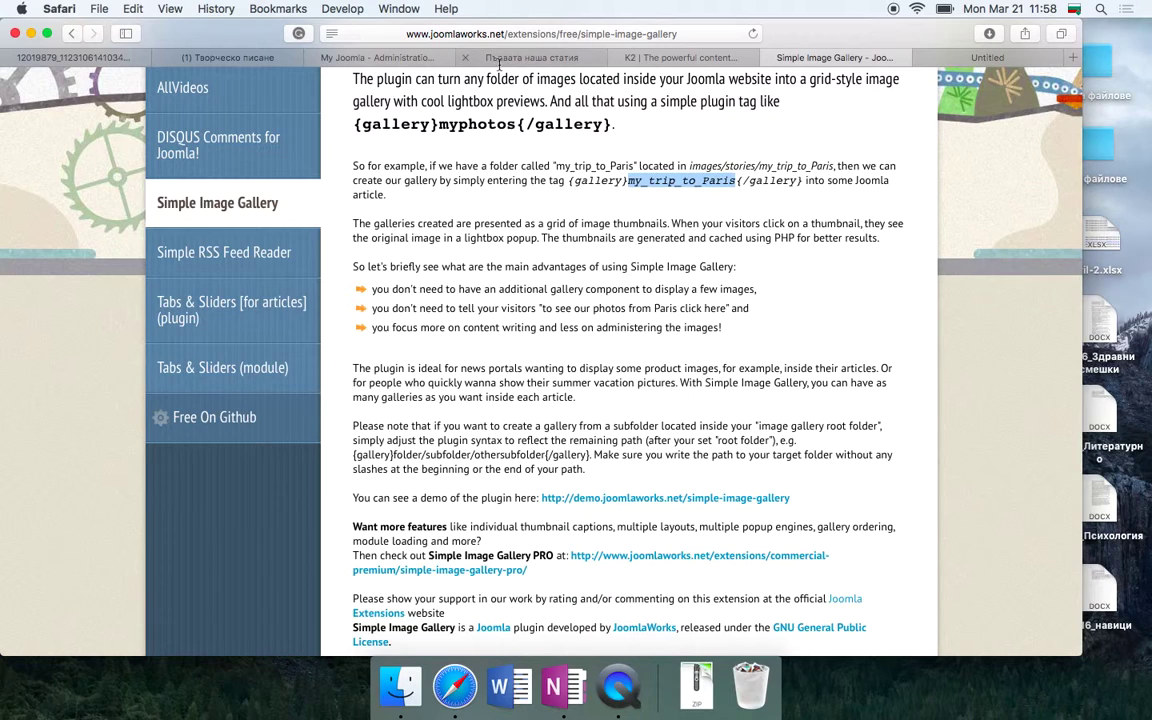
Return to the Joomla administration, create a folder named "snimki" in the media manager's root images folder, and open it
click(397, 60)
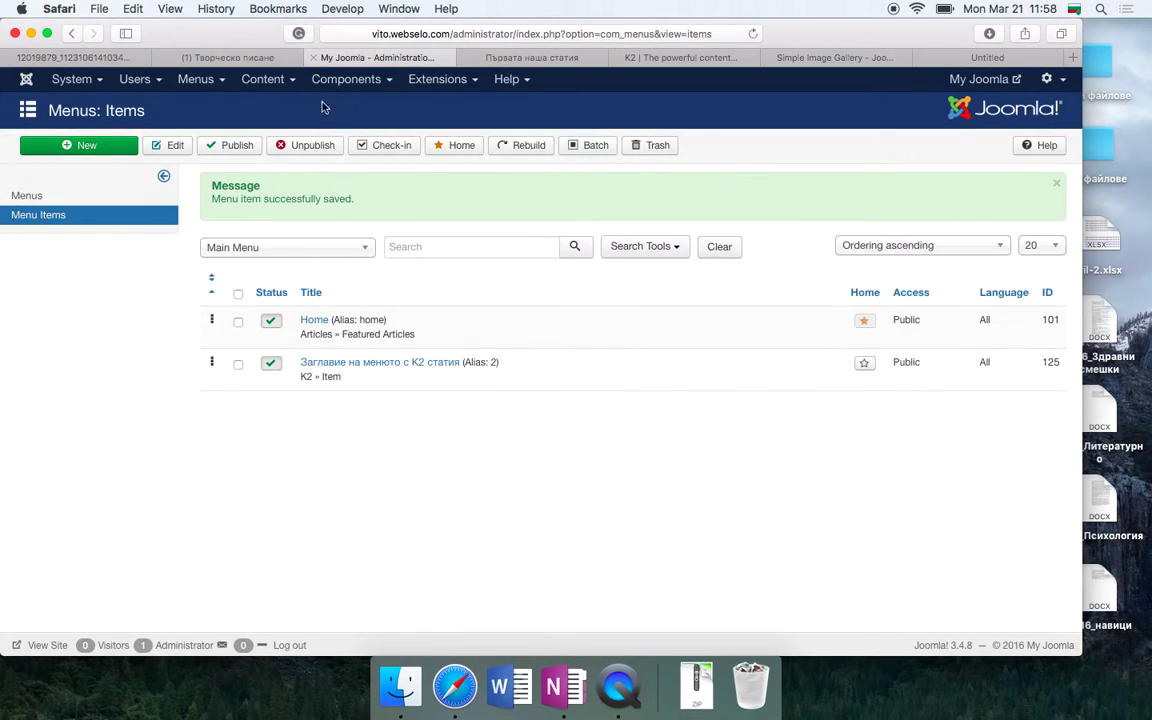
mouse_move(249, 88)
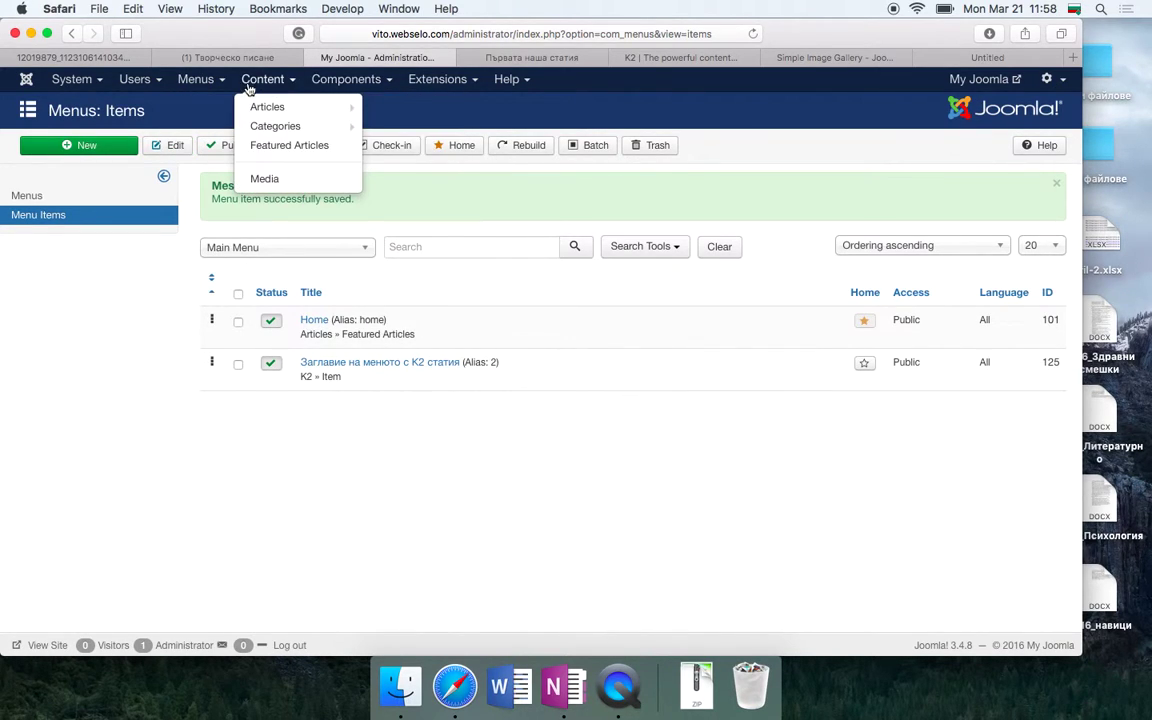
click(276, 179)
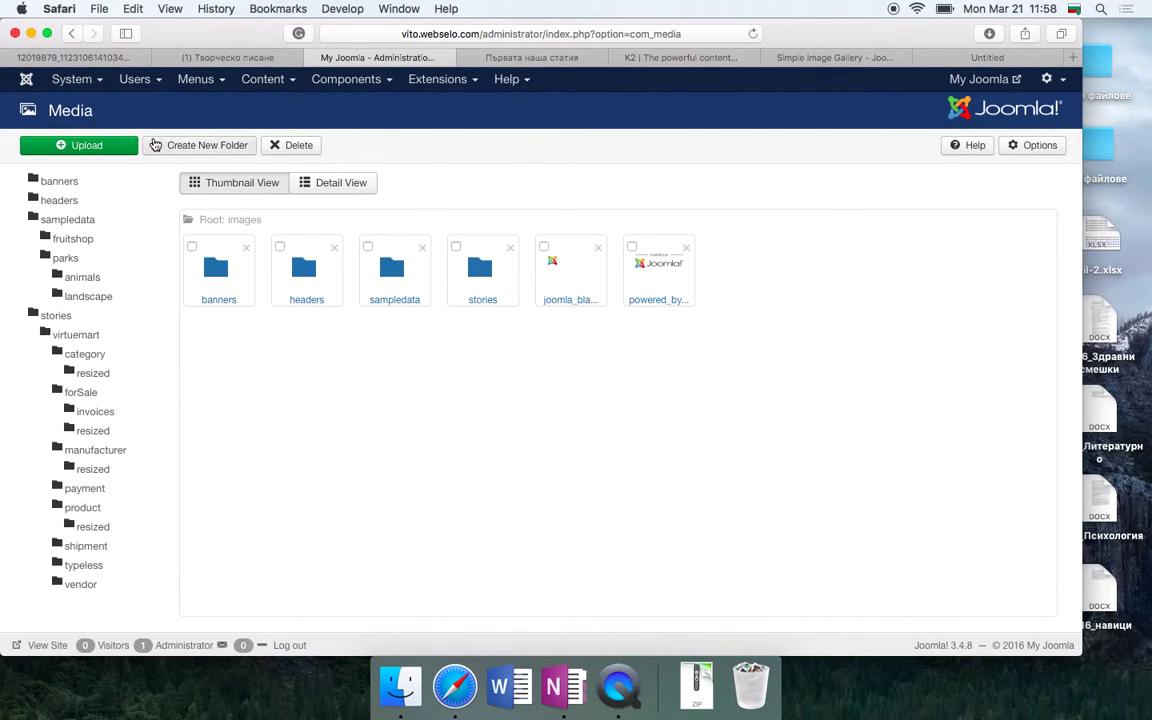
click(250, 147)
click(405, 225)
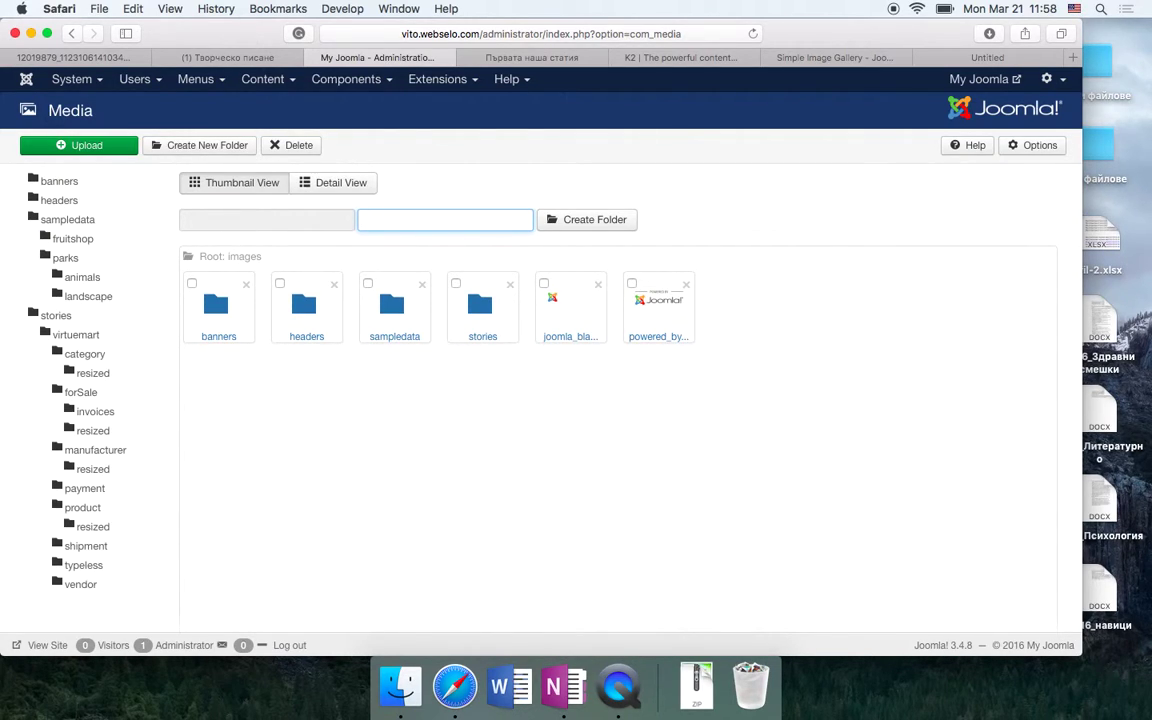
text(snimki)
click(591, 228)
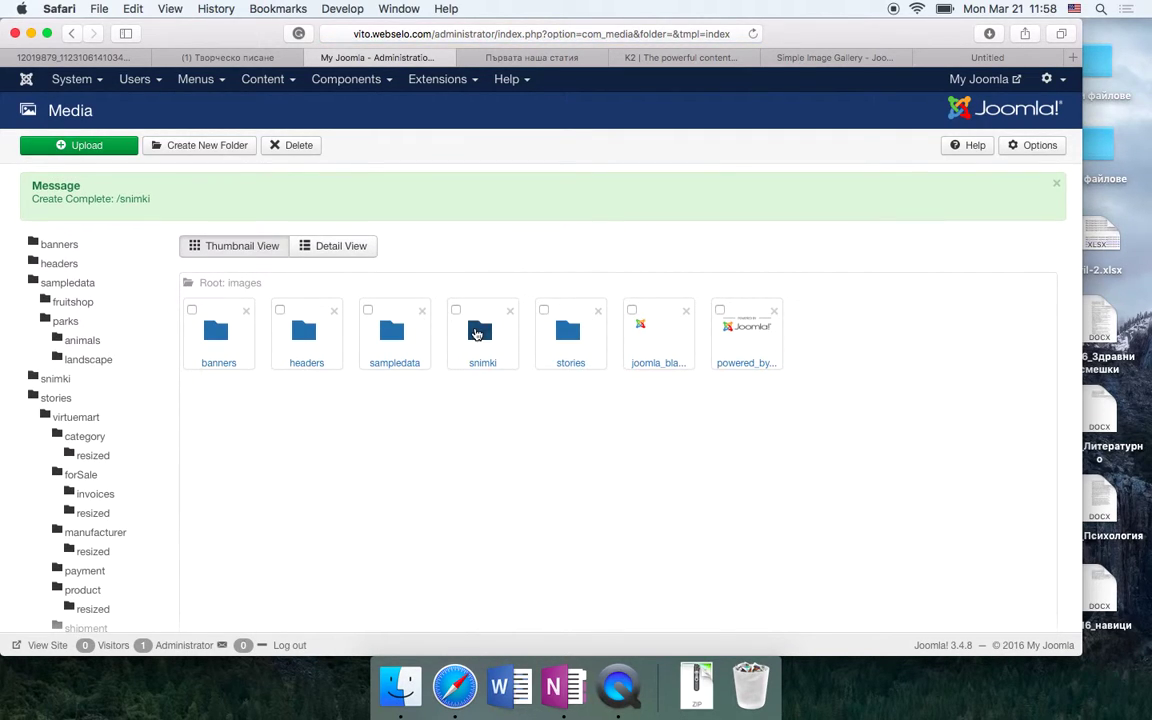
click(479, 332)
Try to upload the JPEG image "идиси..." from the Downloads folder into the snimki media folder
click(87, 145)
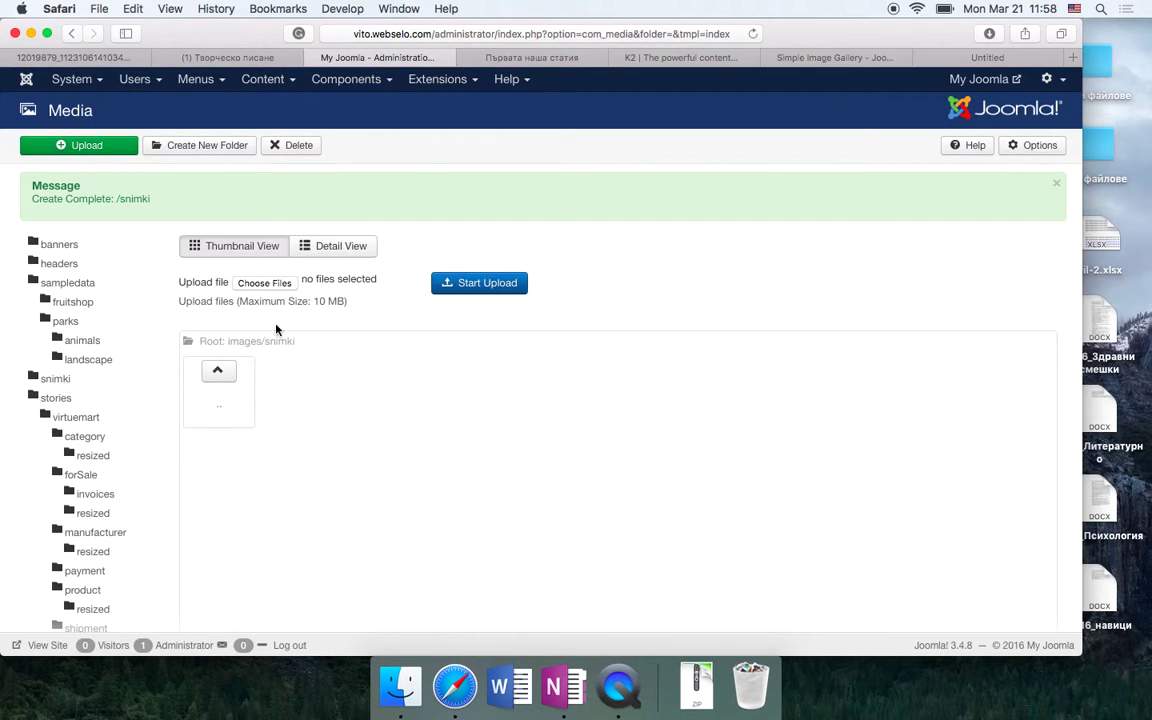
click(266, 284)
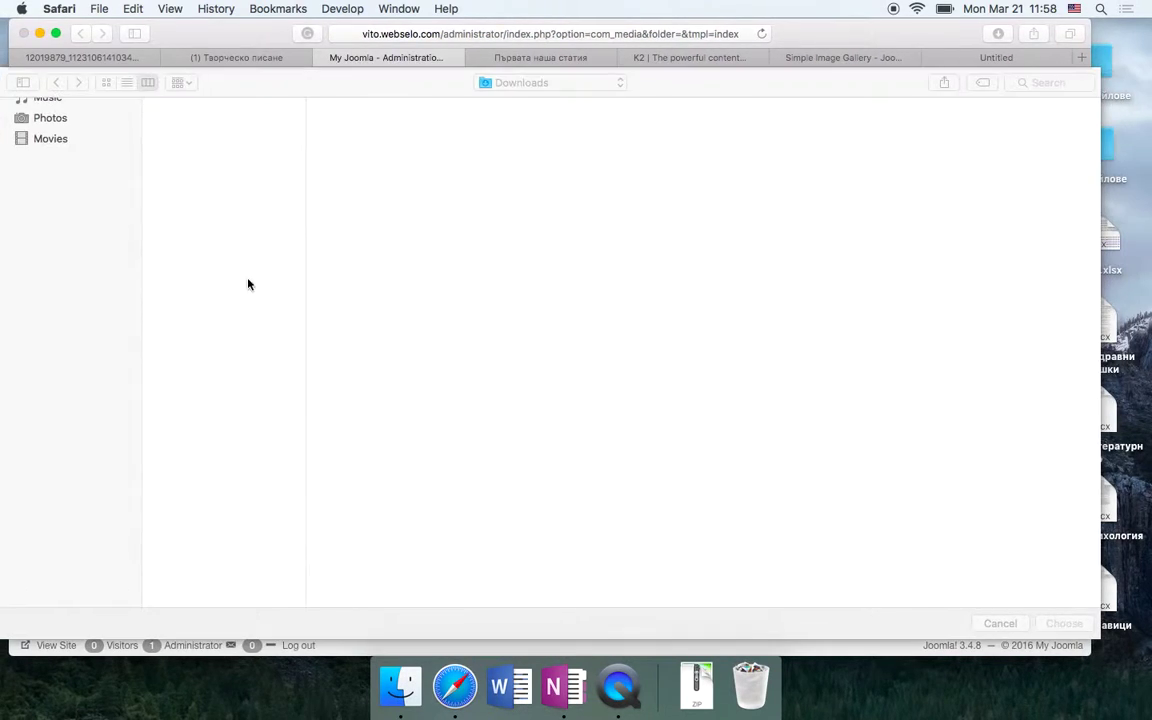
click(208, 170)
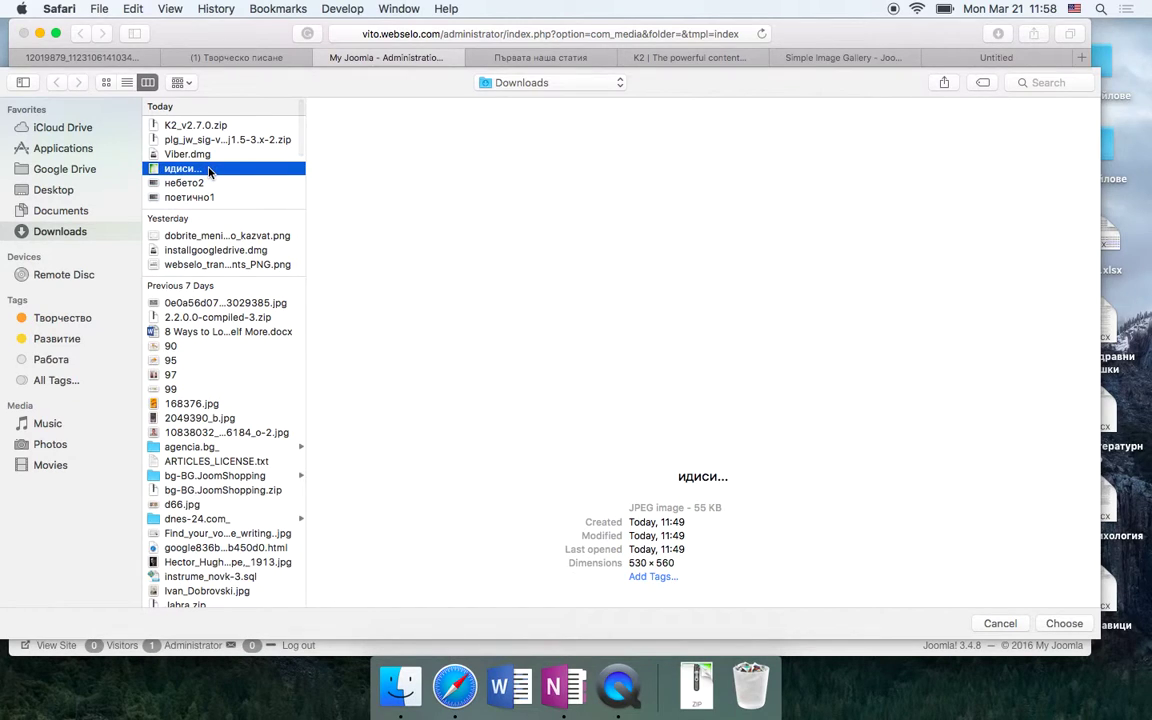
double_click(208, 170)
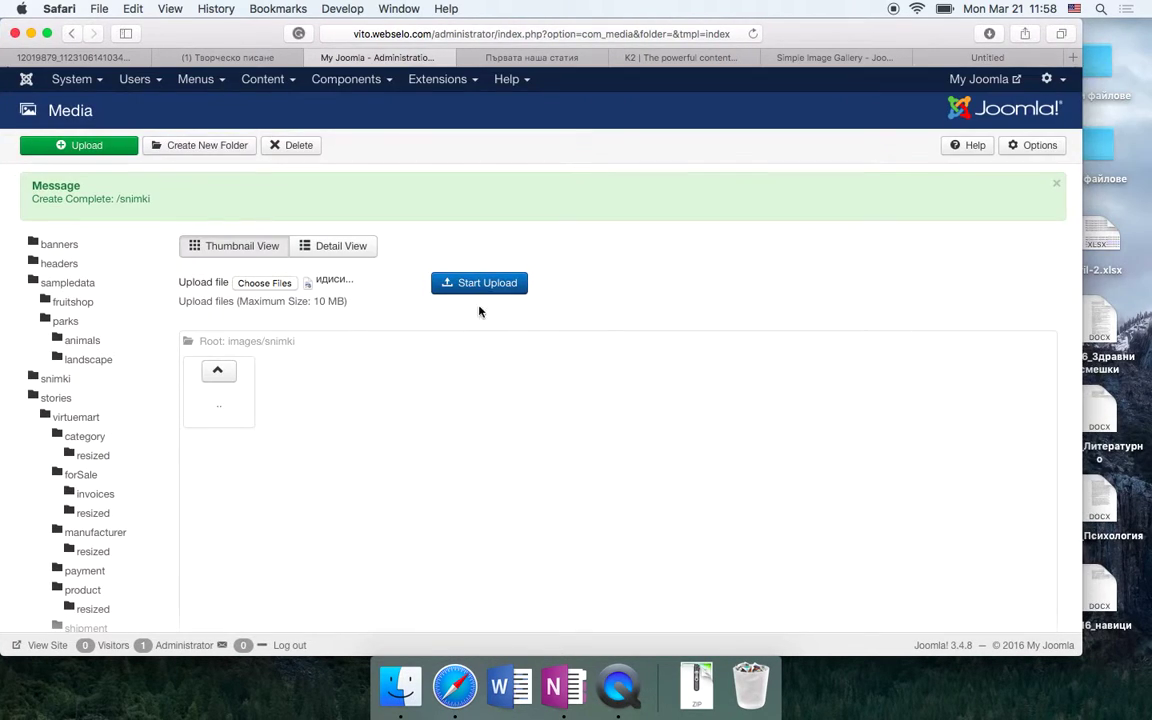
click(478, 284)
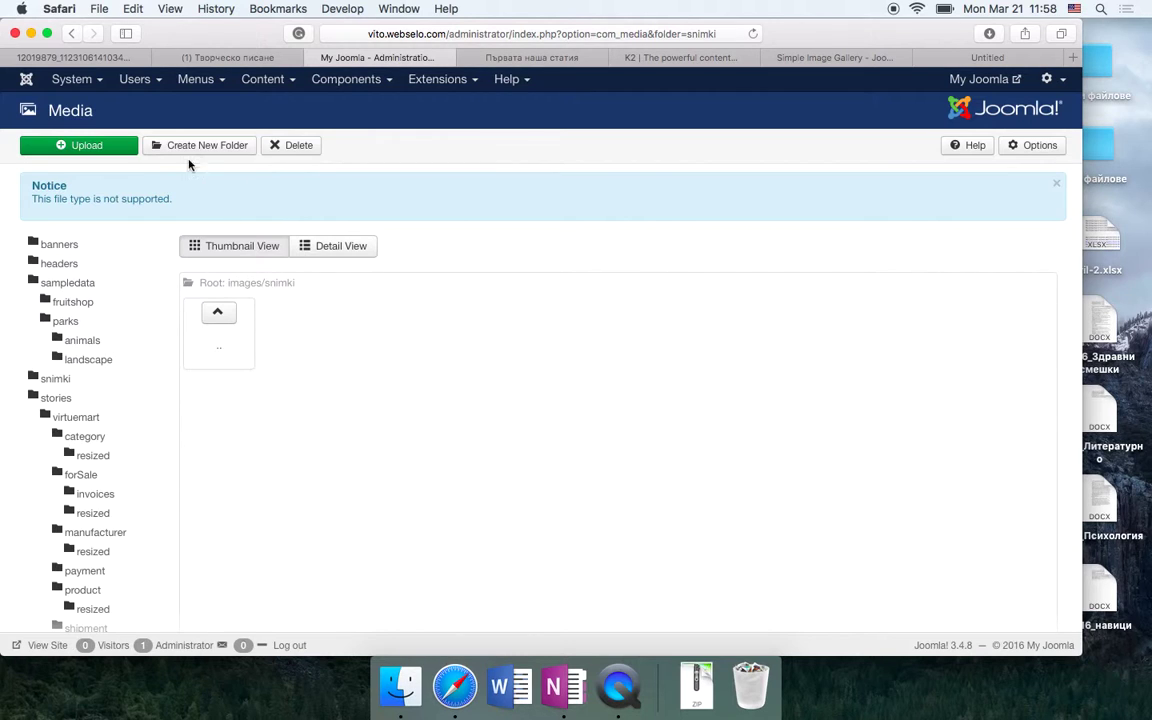
Upload the image "90" from the Downloads folder into the snimki media folder
click(117, 148)
click(262, 283)
scroll(242, 221, down, 2)
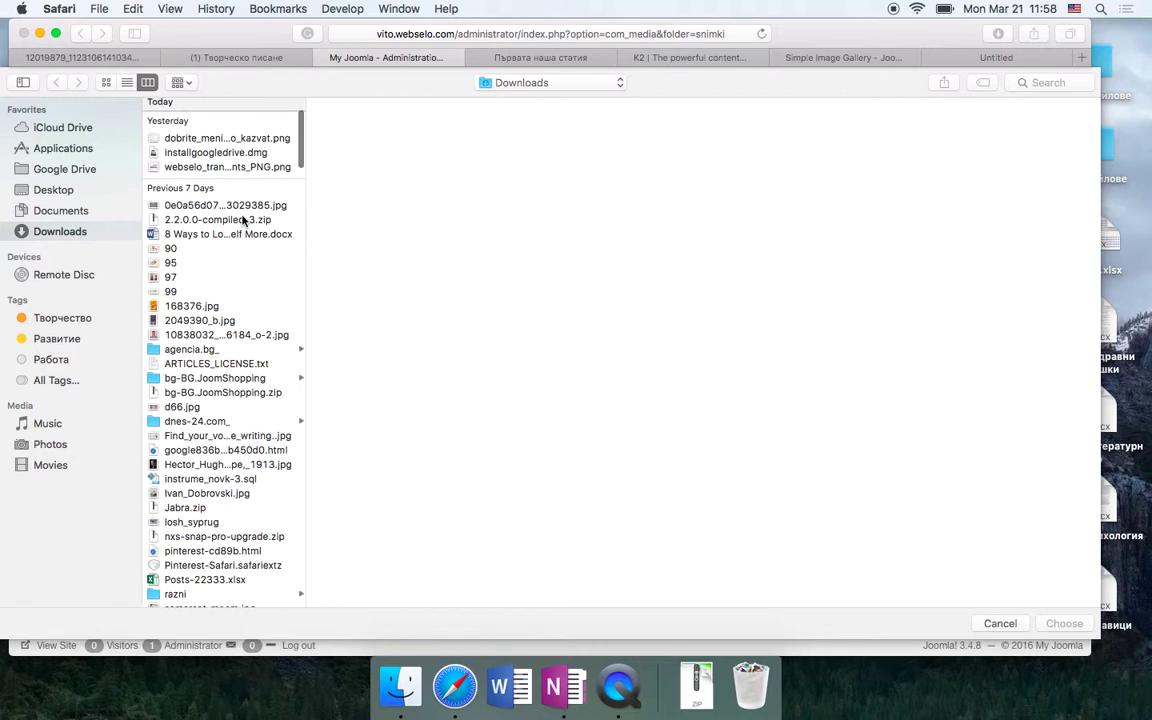
click(185, 249)
double_click(185, 249)
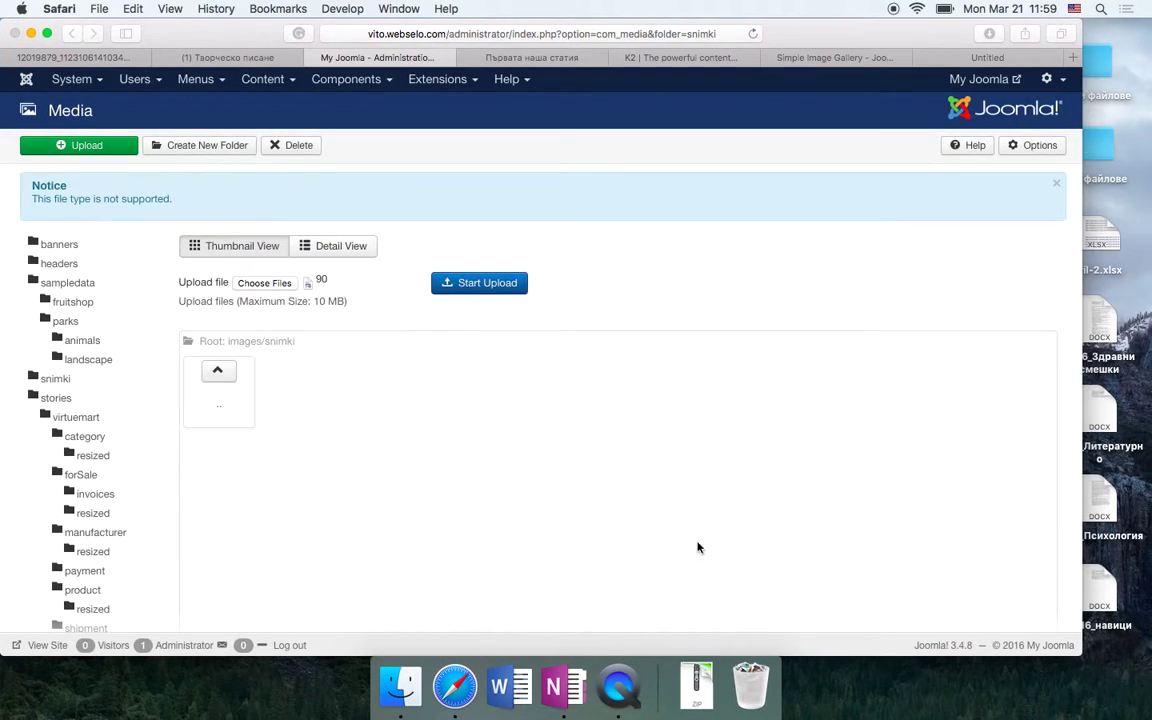
click(490, 291)
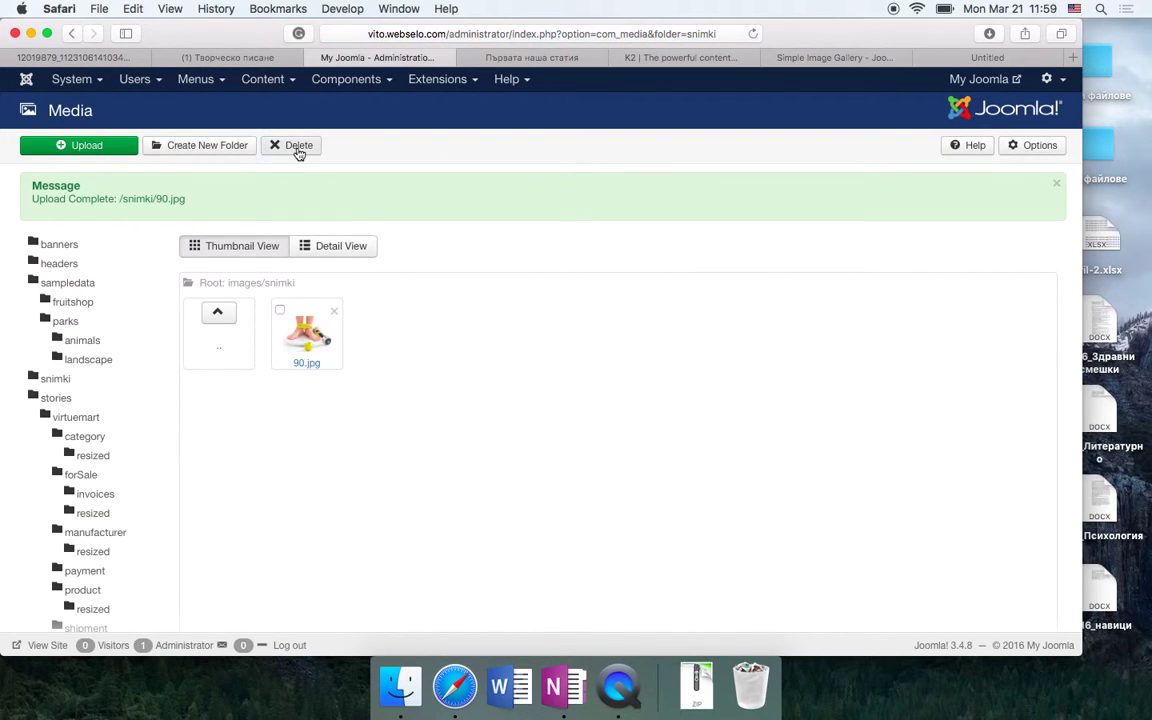
Start another file upload in the snimki media folder
click(101, 155)
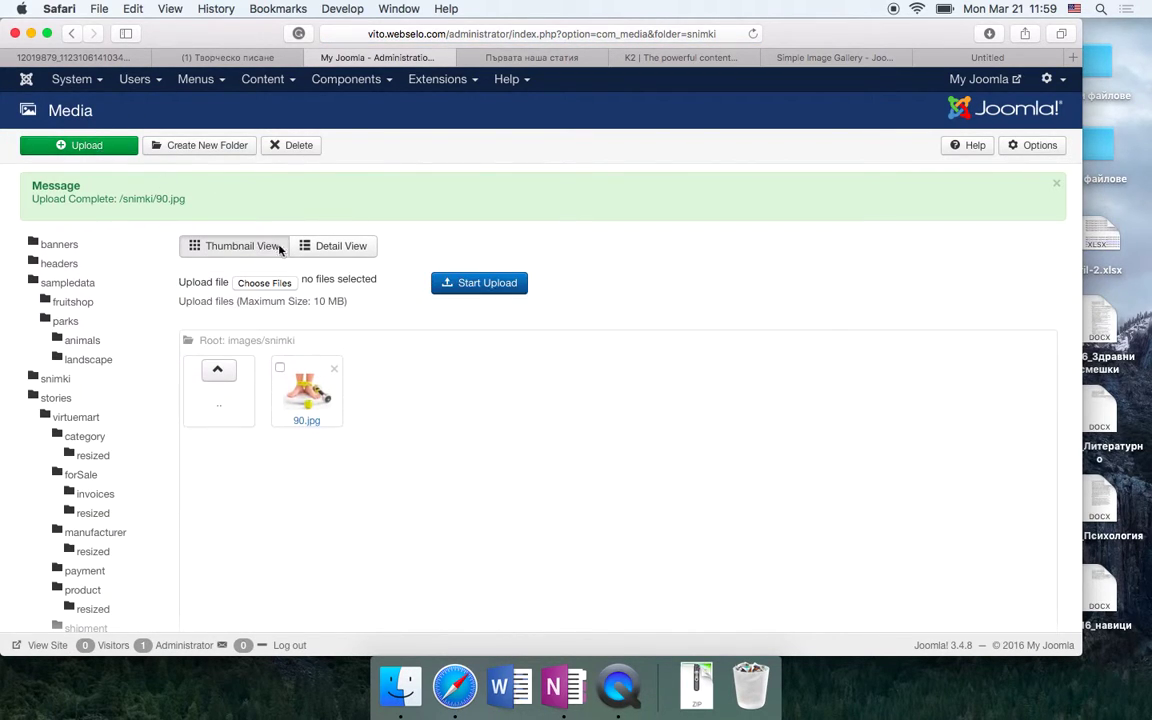